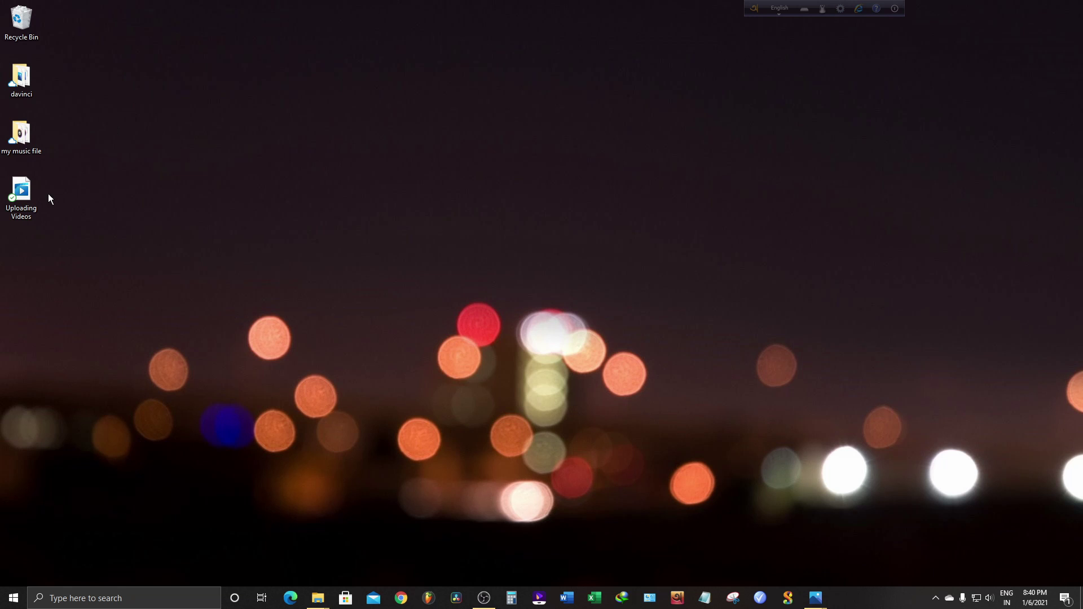
- Play the Uploading Videos file from the desktop to preview it and close the player
double_click(18, 197)
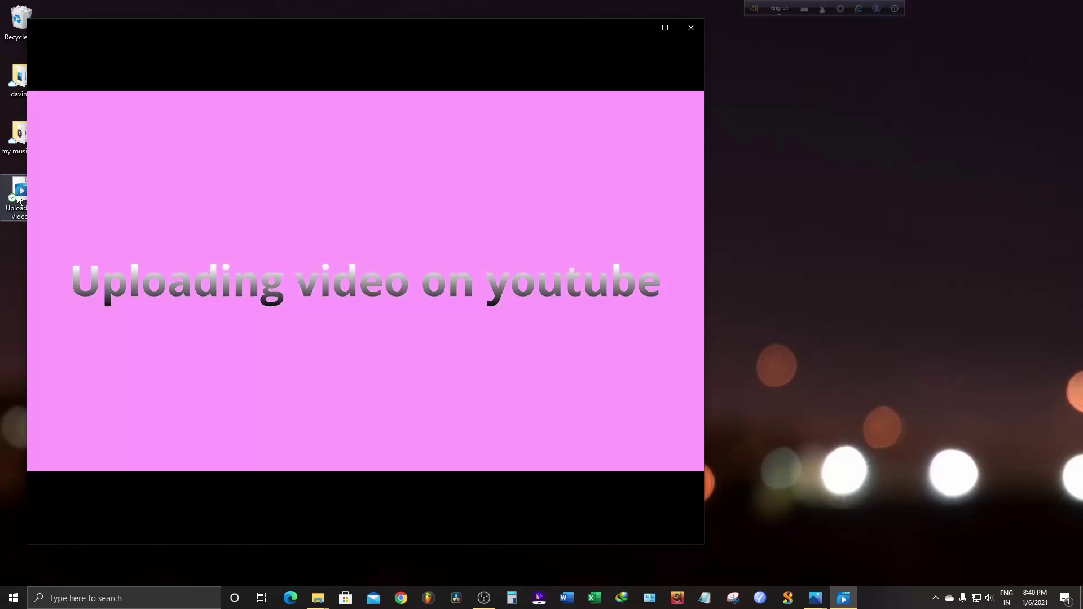
mouse_move(291, 370)
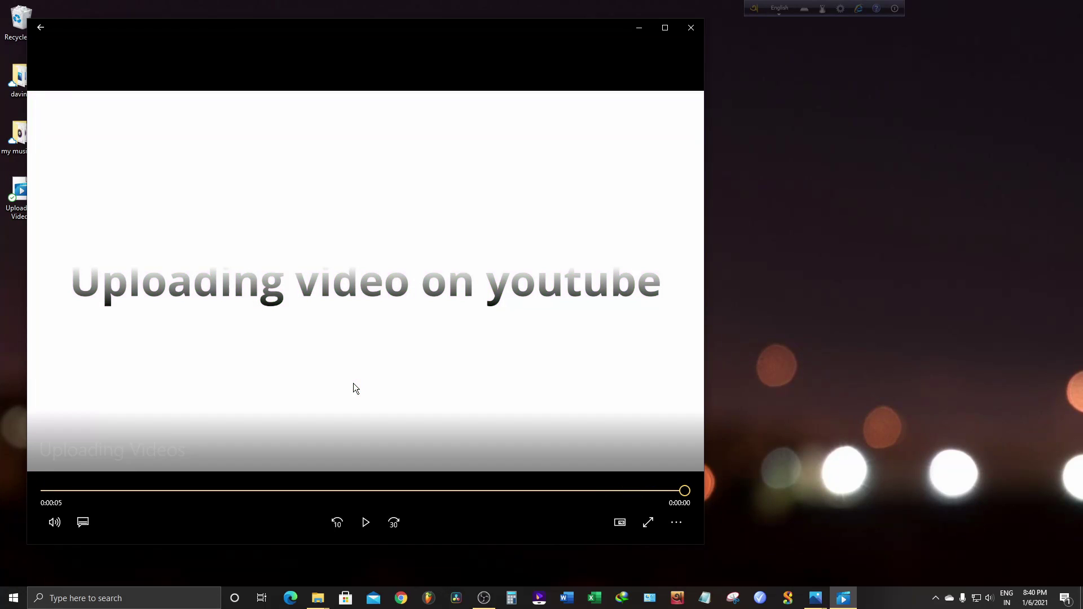
left_click(688, 31)
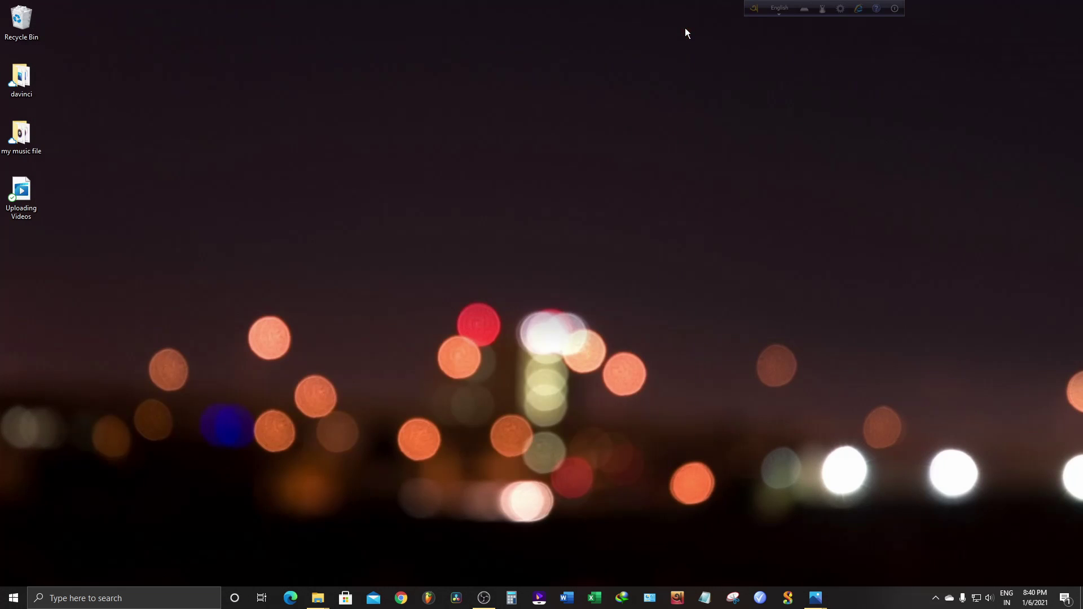
- Switch to Chrome, open youtube.com and check which account is signed in
left_click(405, 599)
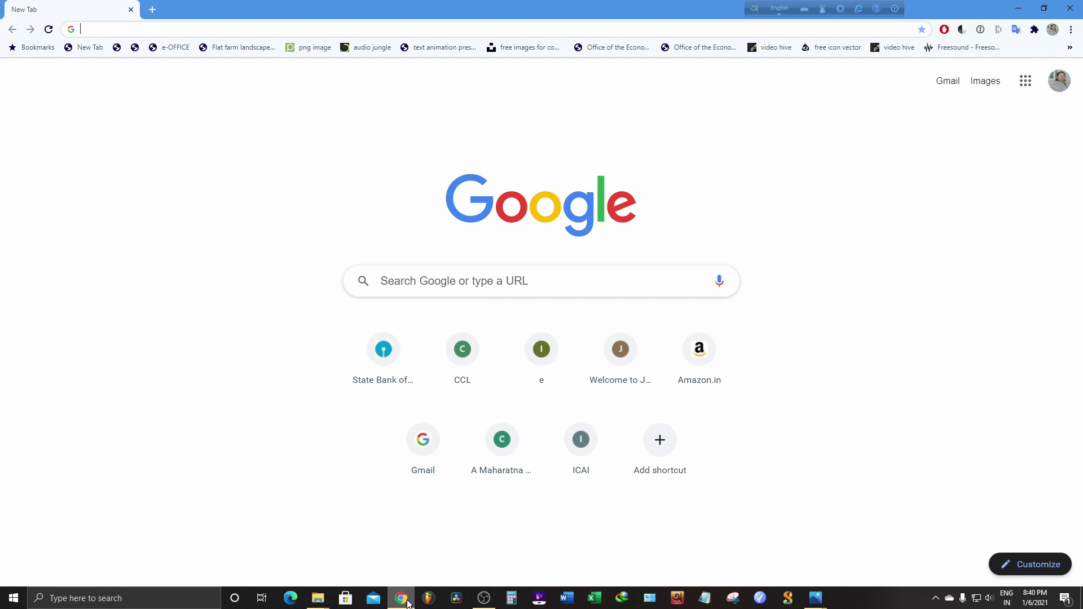
type("y")
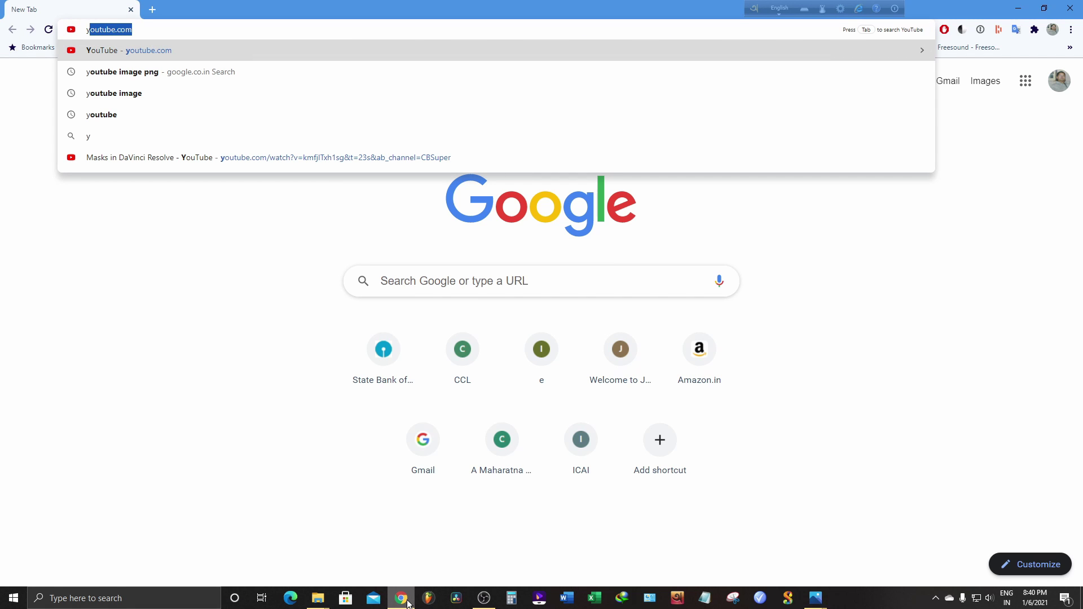
key("Return")
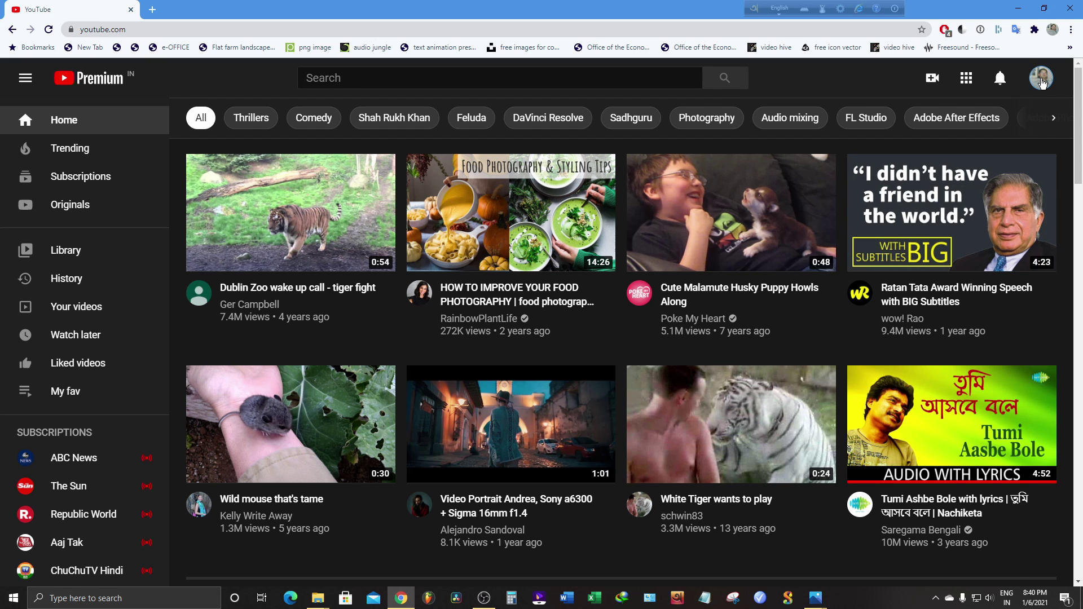
left_click(1042, 83)
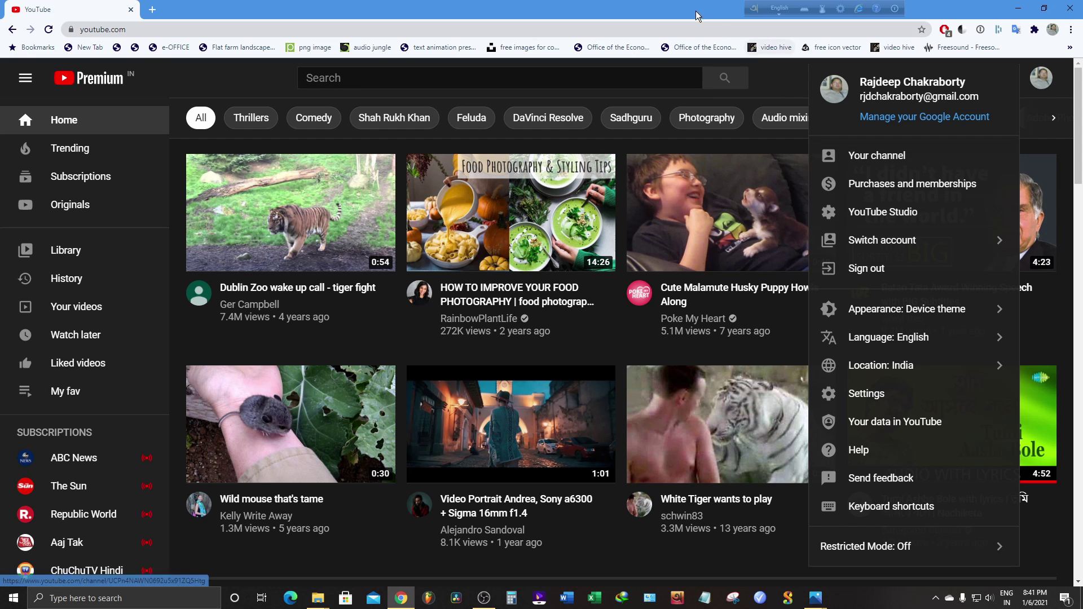
left_click(777, 79)
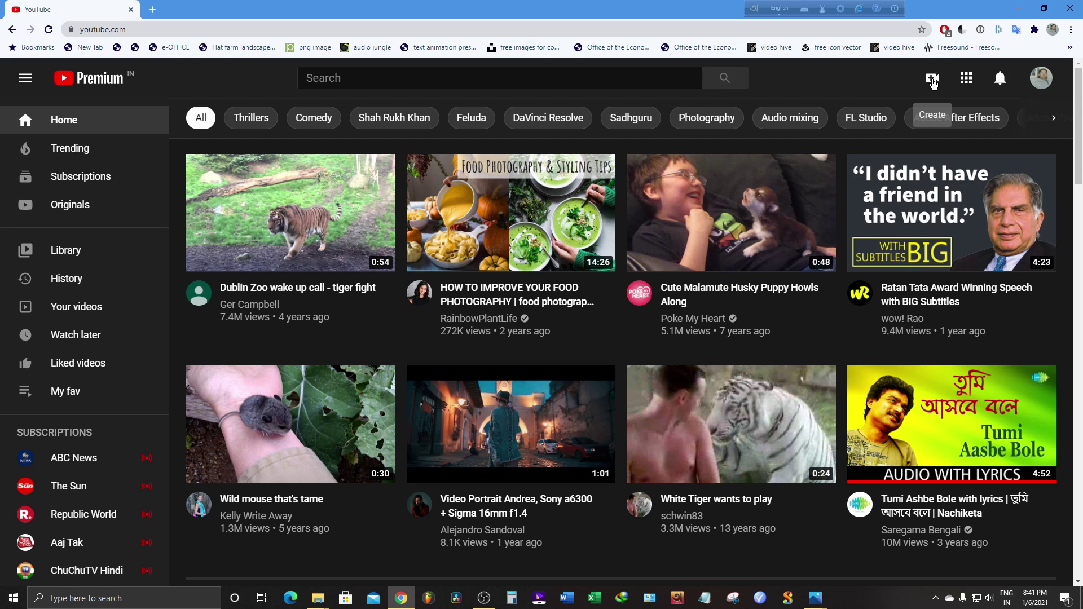
- Create a new video upload using the Uploading Videos file from the Desktop folder
left_click(934, 84)
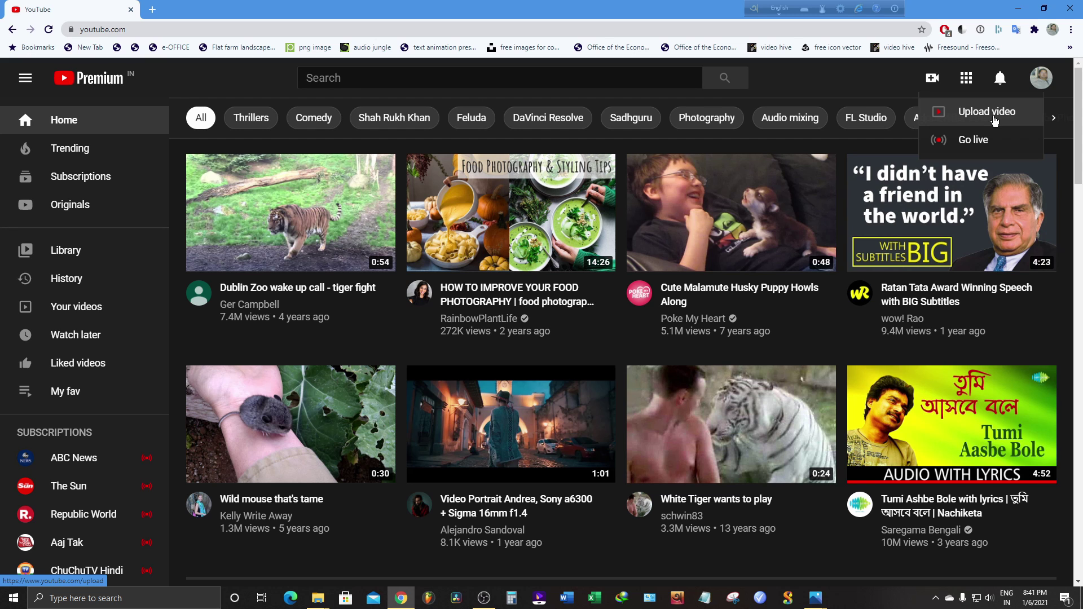
left_click(995, 120)
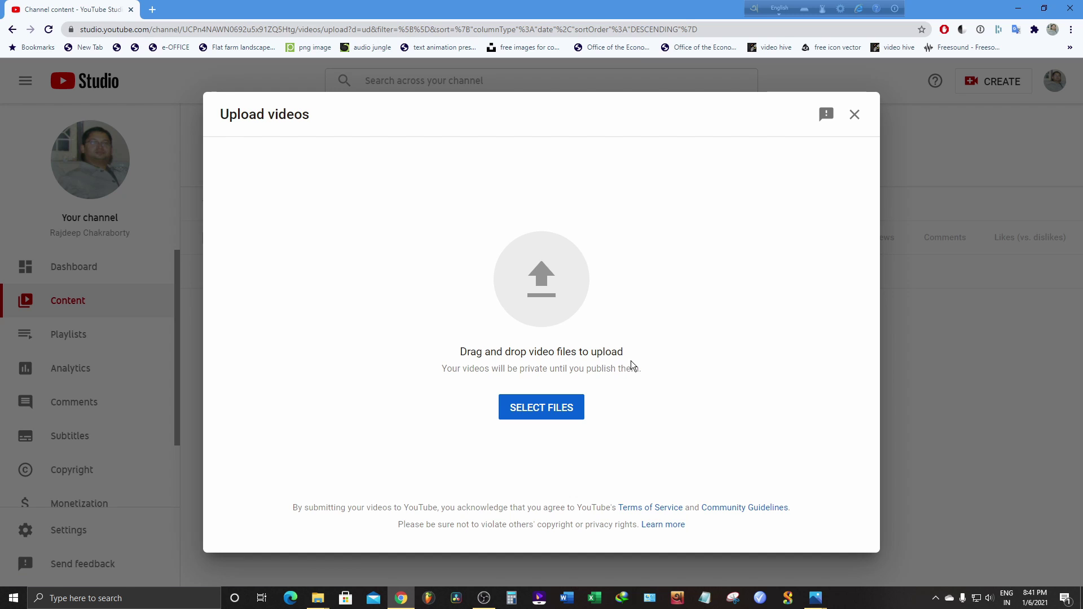
left_click(559, 411)
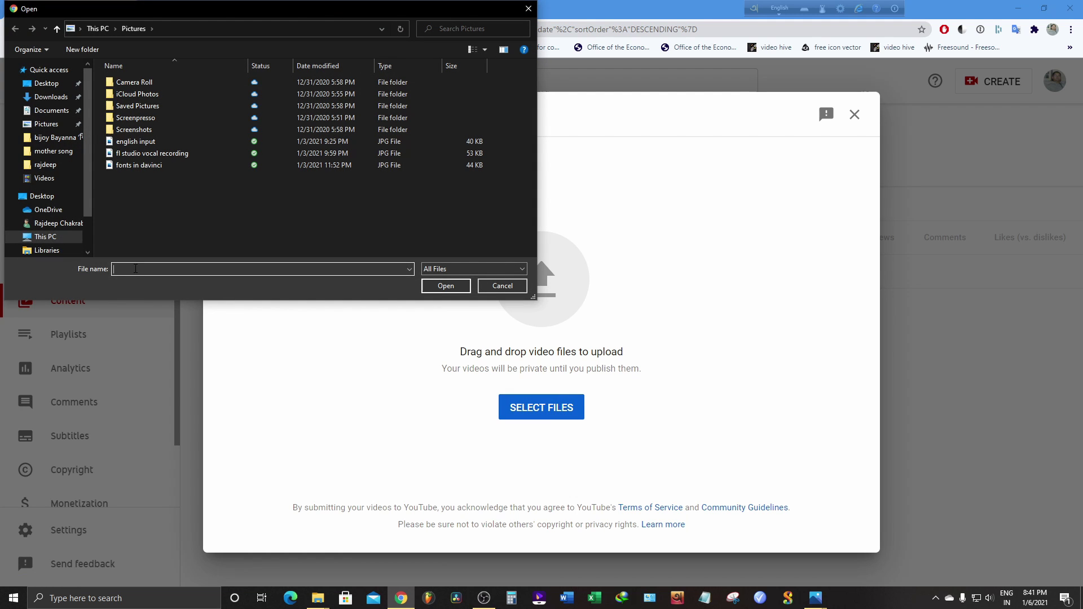
left_click(39, 197)
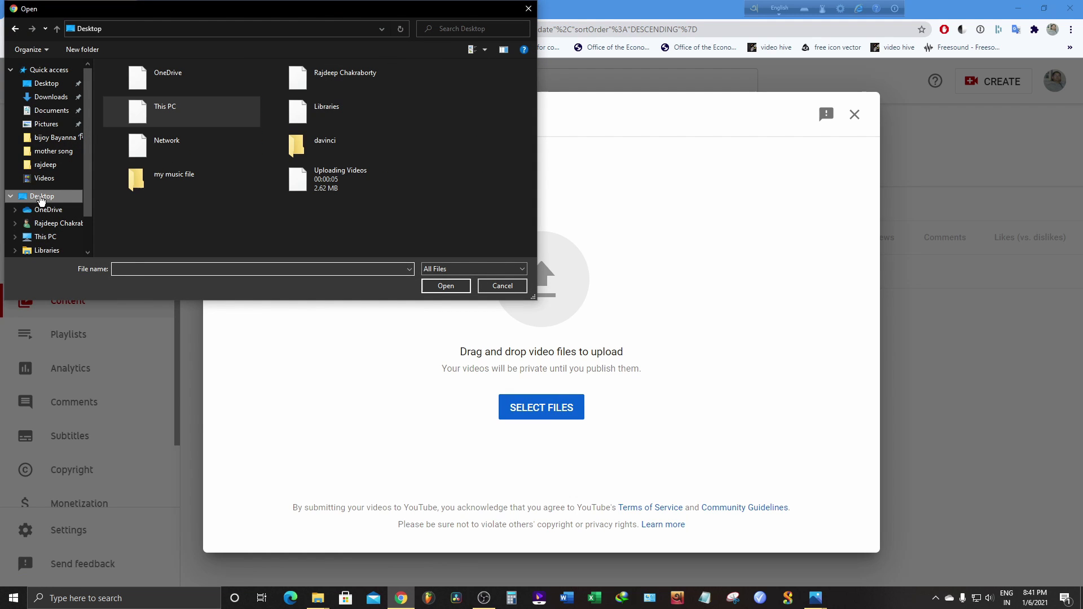
left_click(337, 186)
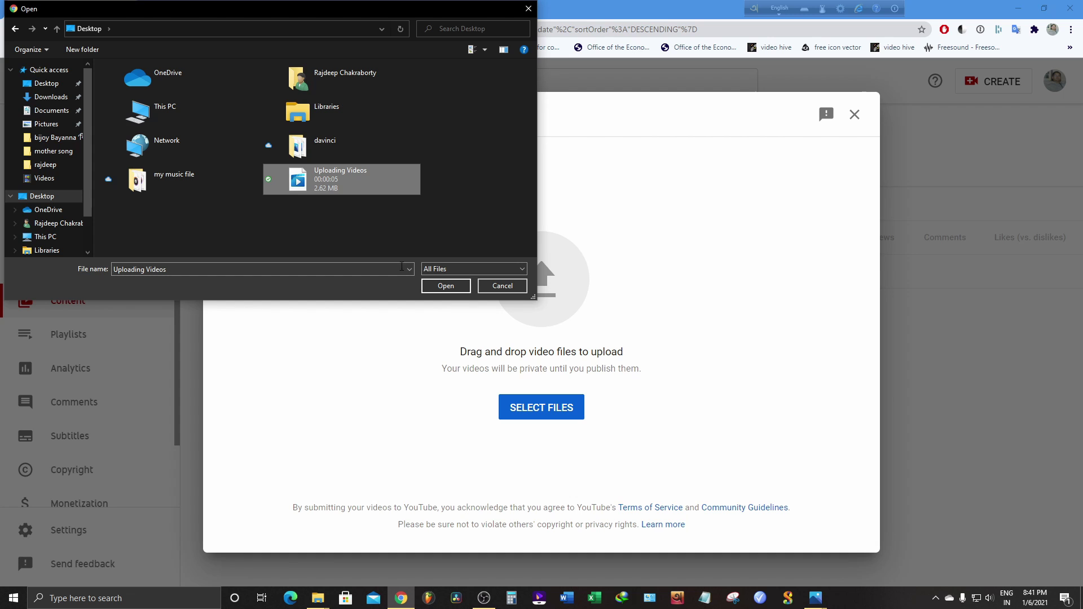
left_click(452, 288)
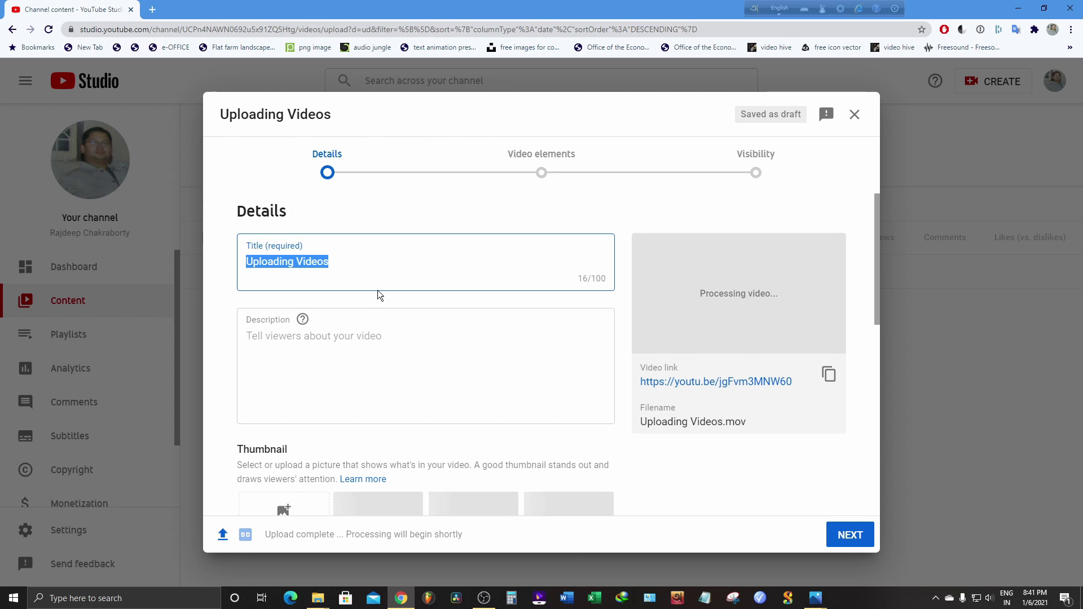
- Keep the suggested video title and enter the description "how to upload videos on youtube"
left_click(361, 269)
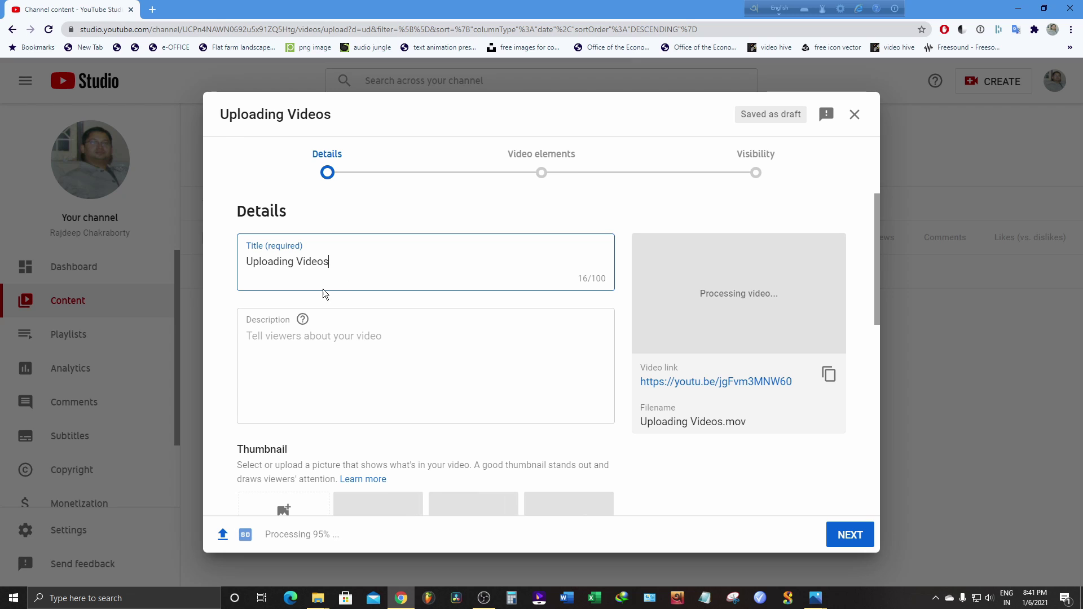
left_click(305, 342)
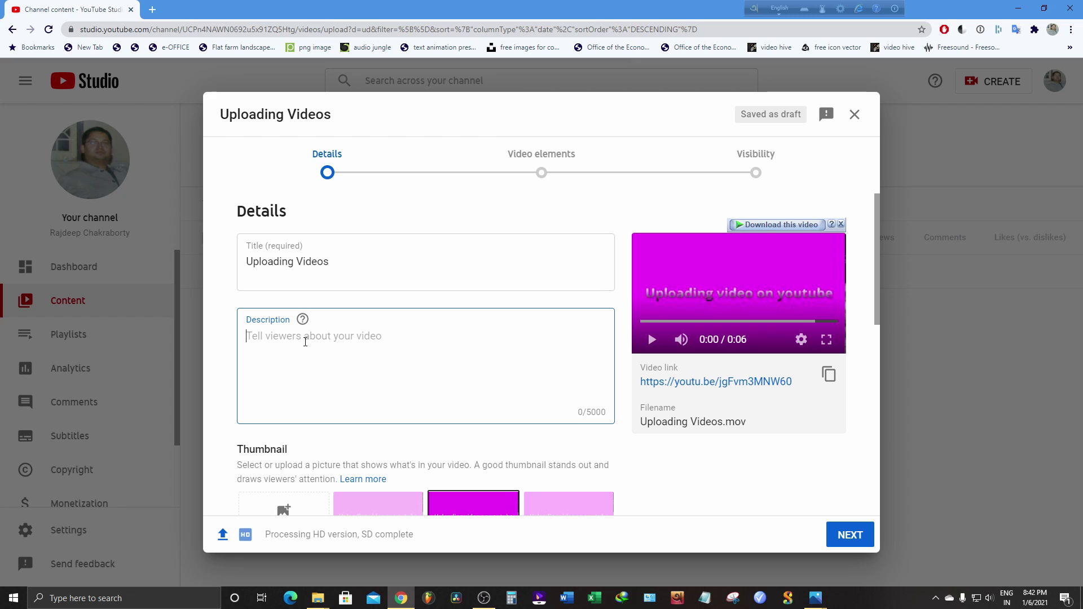
type("how to upload video")
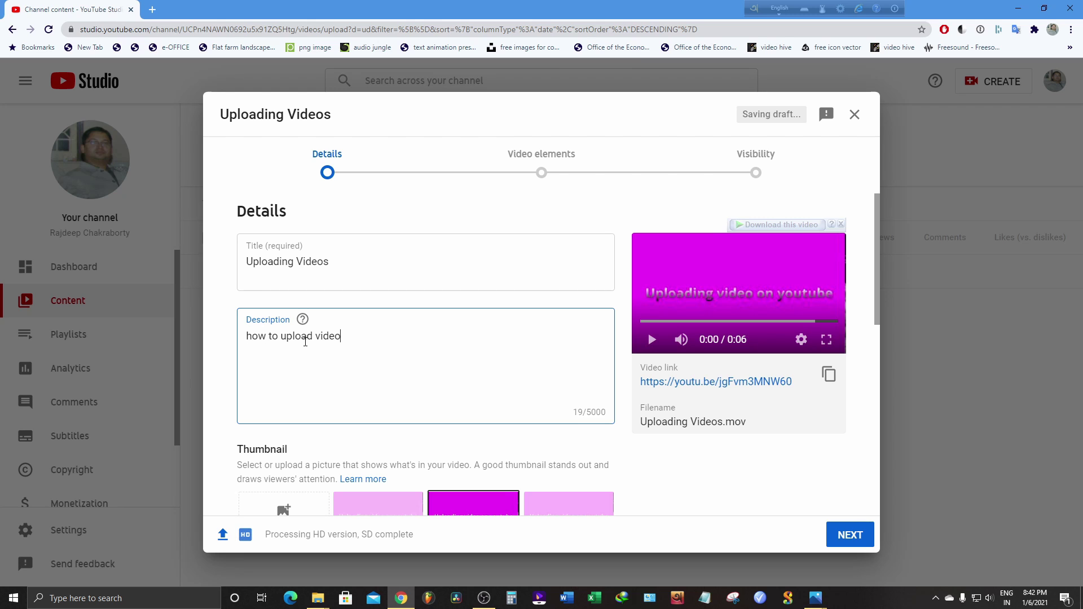
type("s on you")
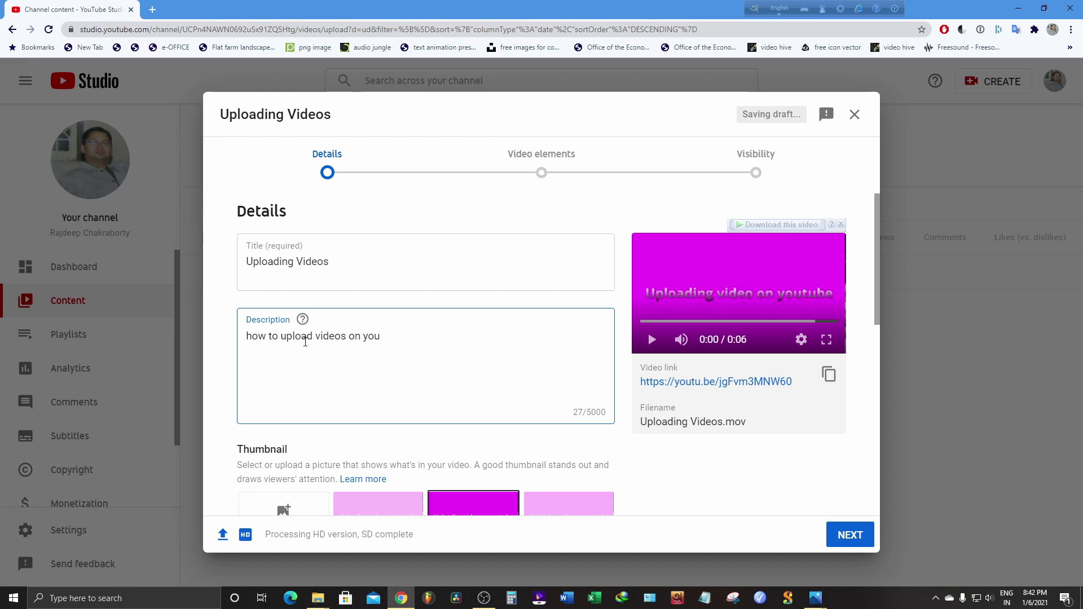
type("tube")
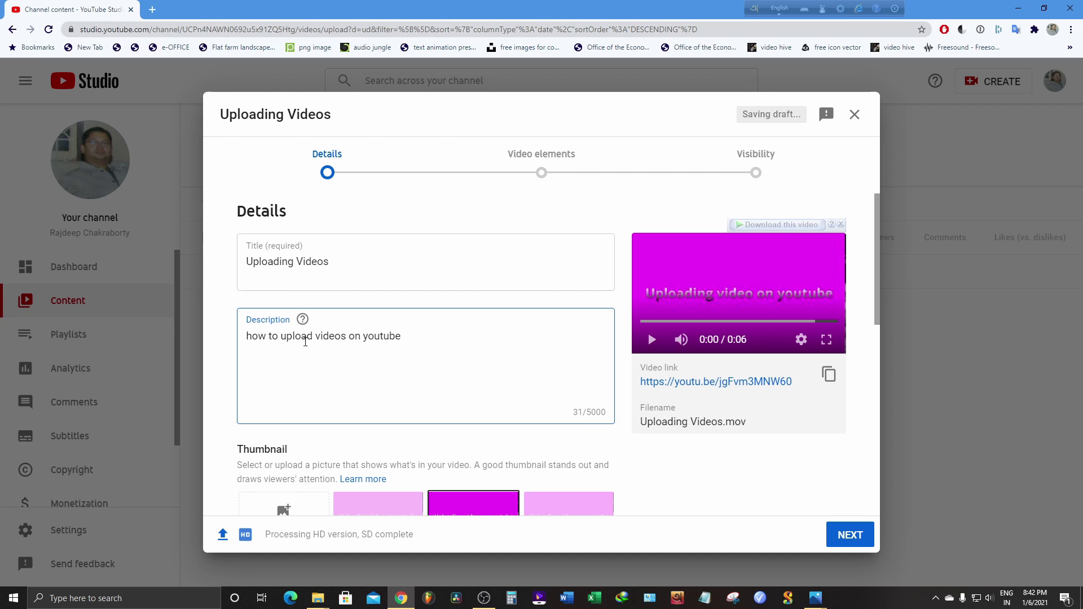
- Examine example video thumbnails on the YouTube home page in a separate tab and return to the upload details
scroll(280, 416, "down", 1)
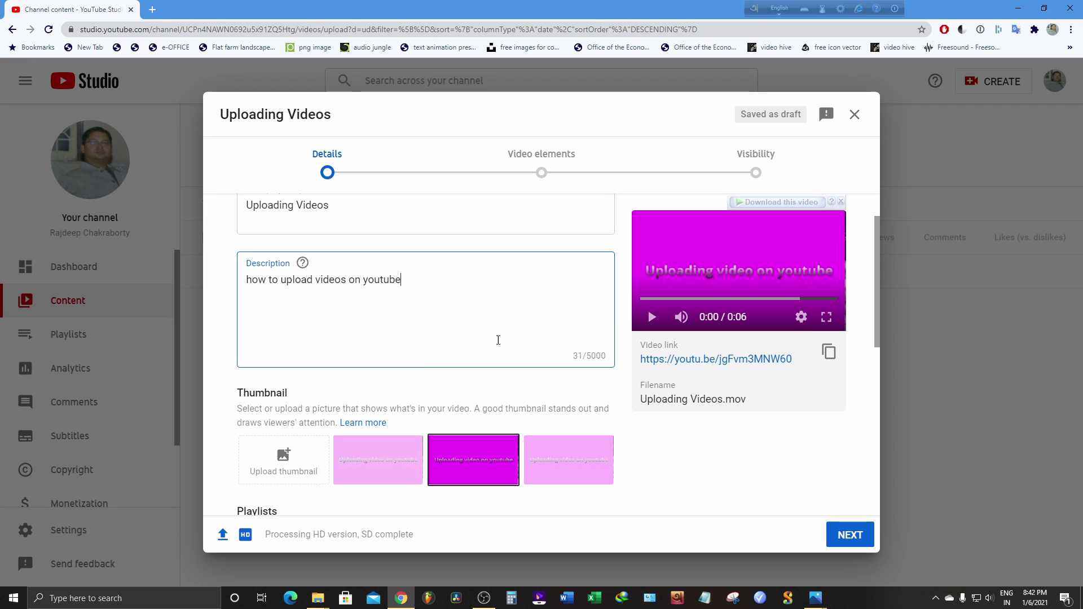
left_click(153, 10)
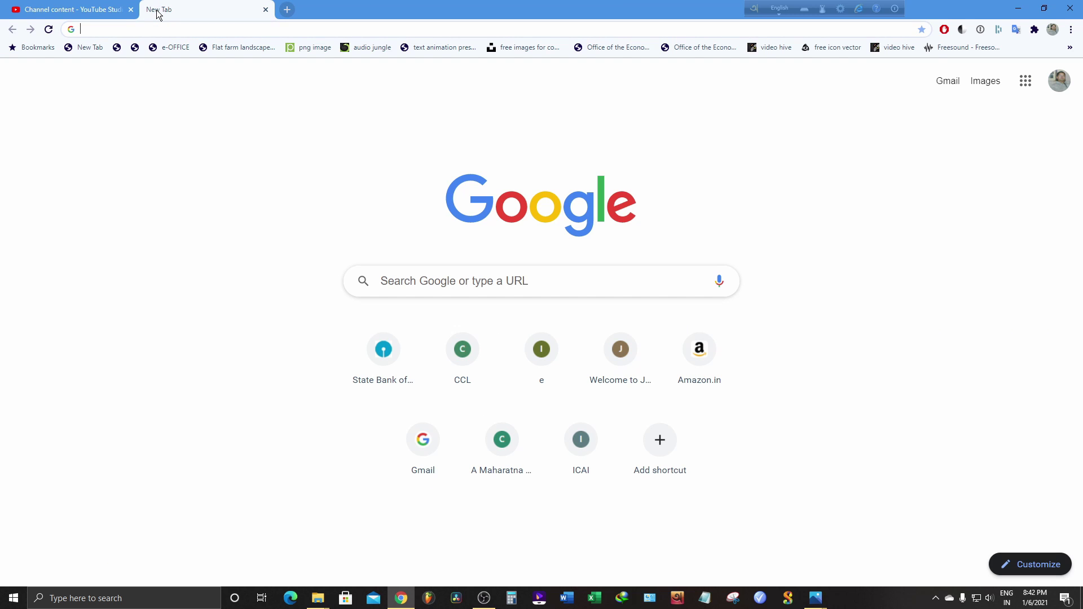
type("you")
key("Return")
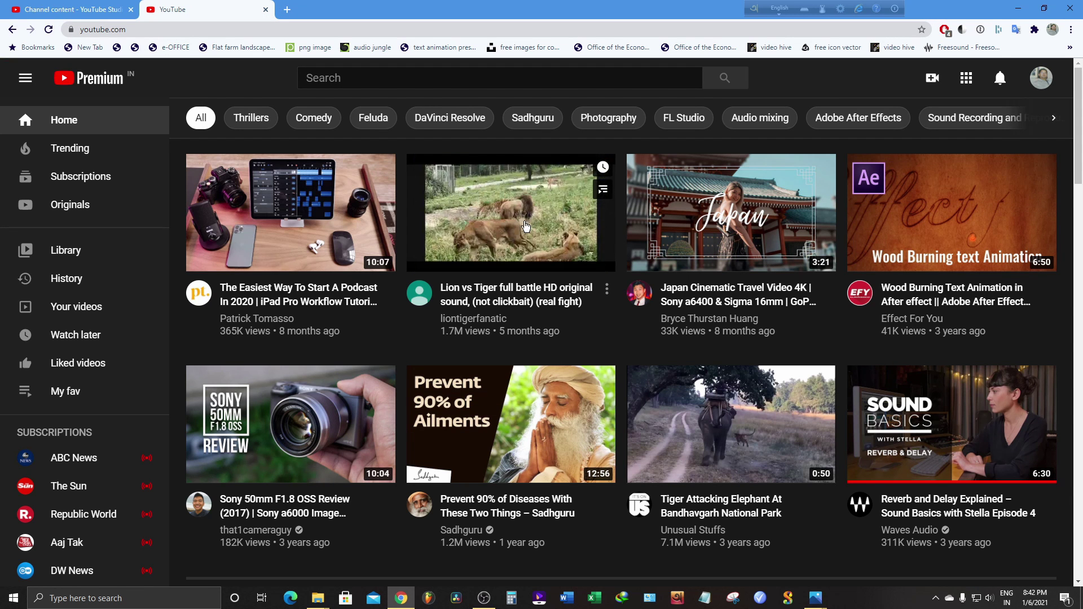
mouse_move(289, 265)
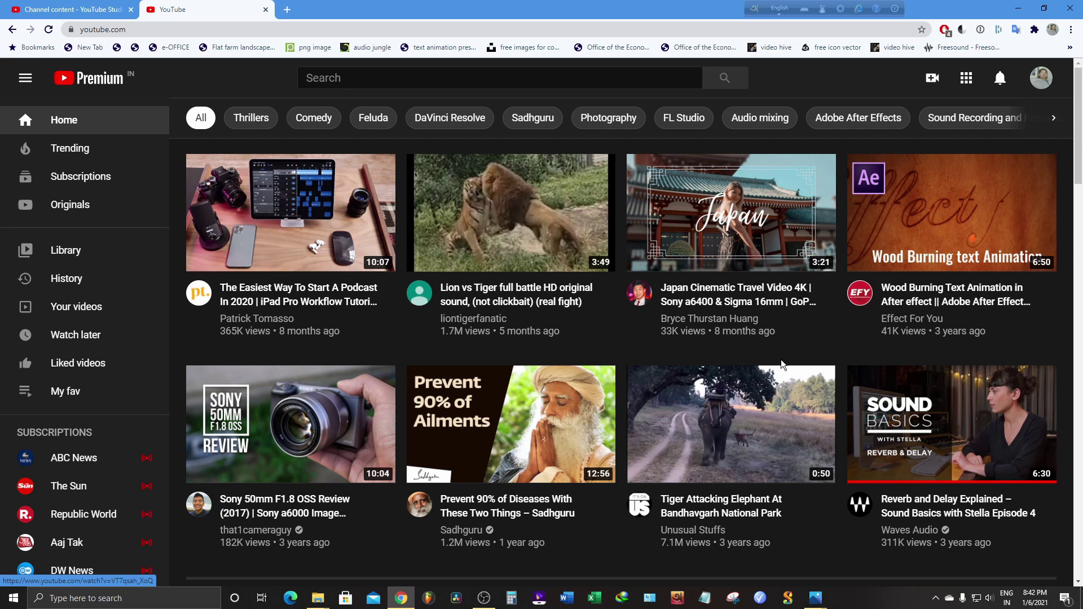
mouse_move(722, 420)
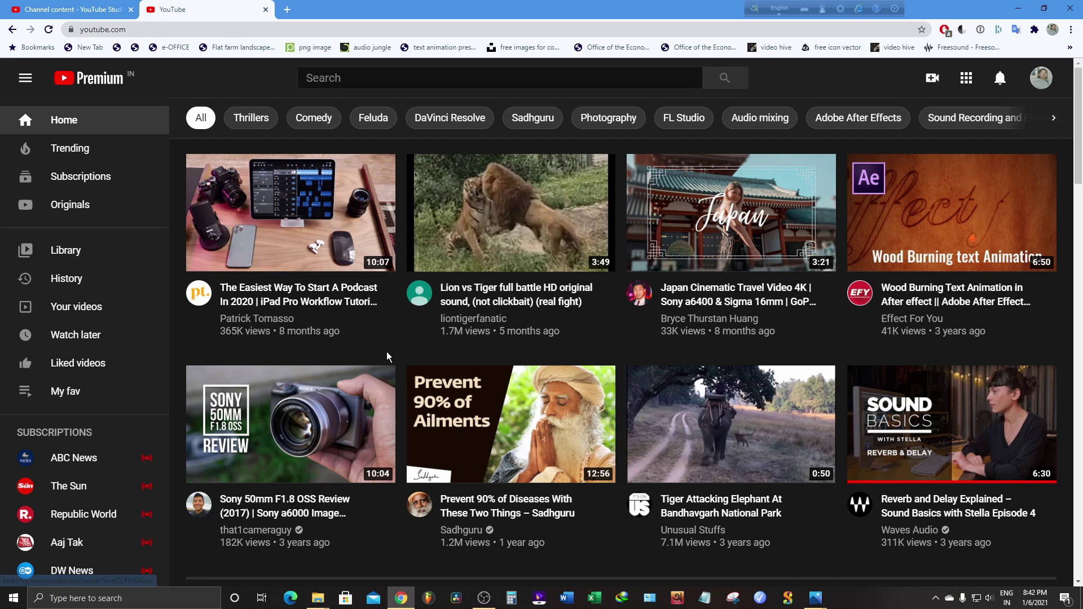
mouse_move(348, 421)
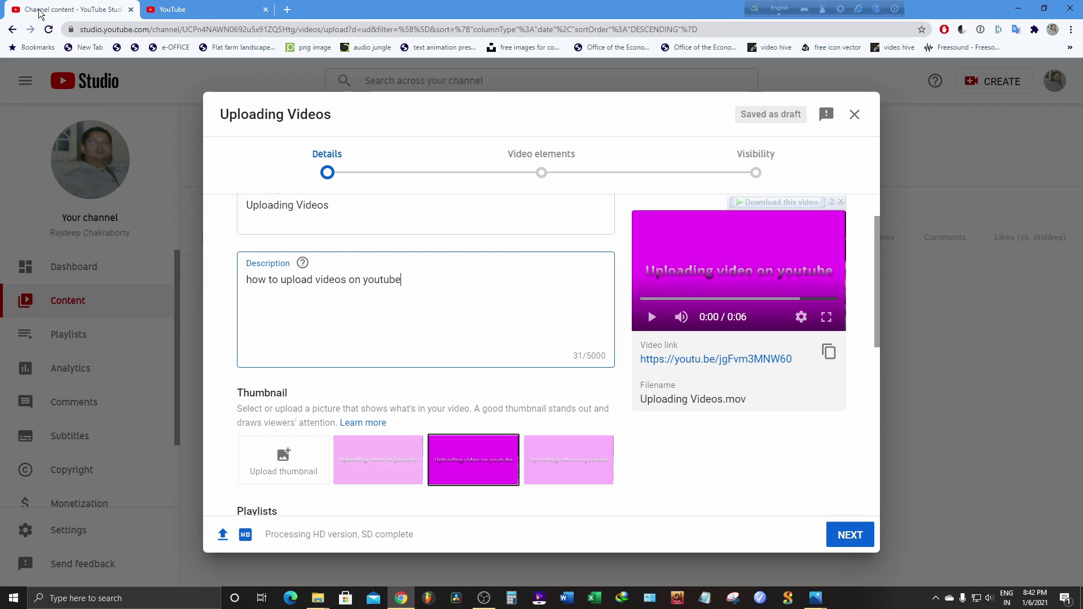
left_click(68, 9)
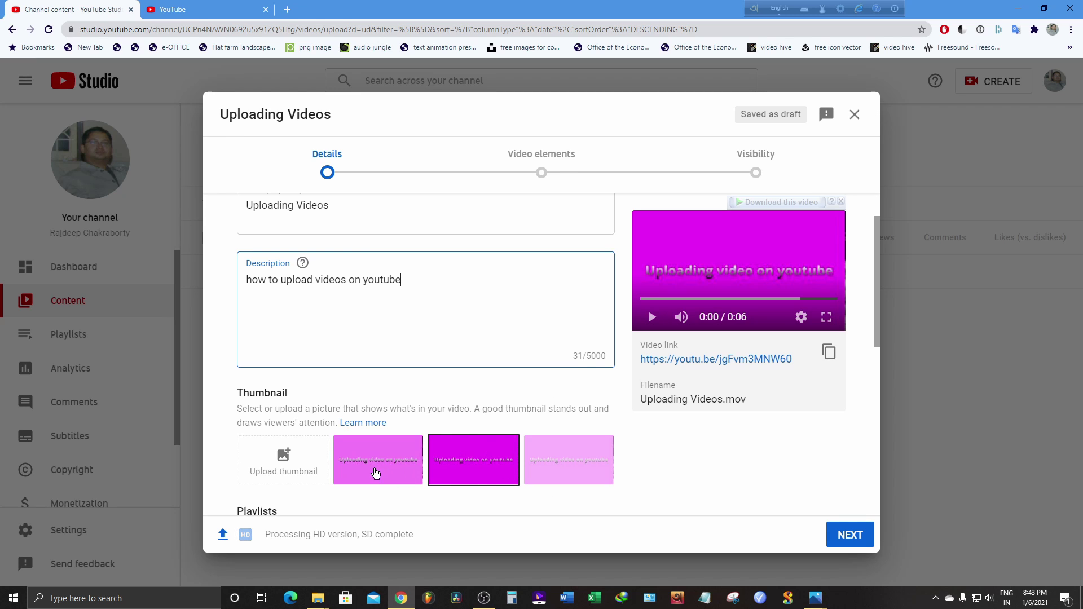
- Upload the youtube image from the video music folder in OneDrive as the video's custom thumbnail
left_click(305, 470)
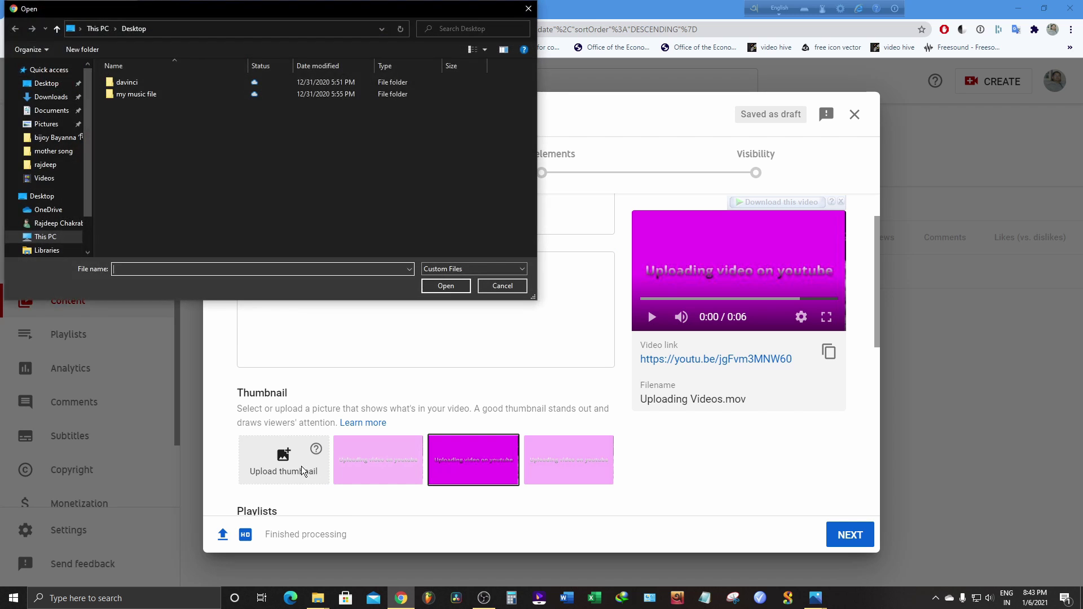
left_click(53, 211)
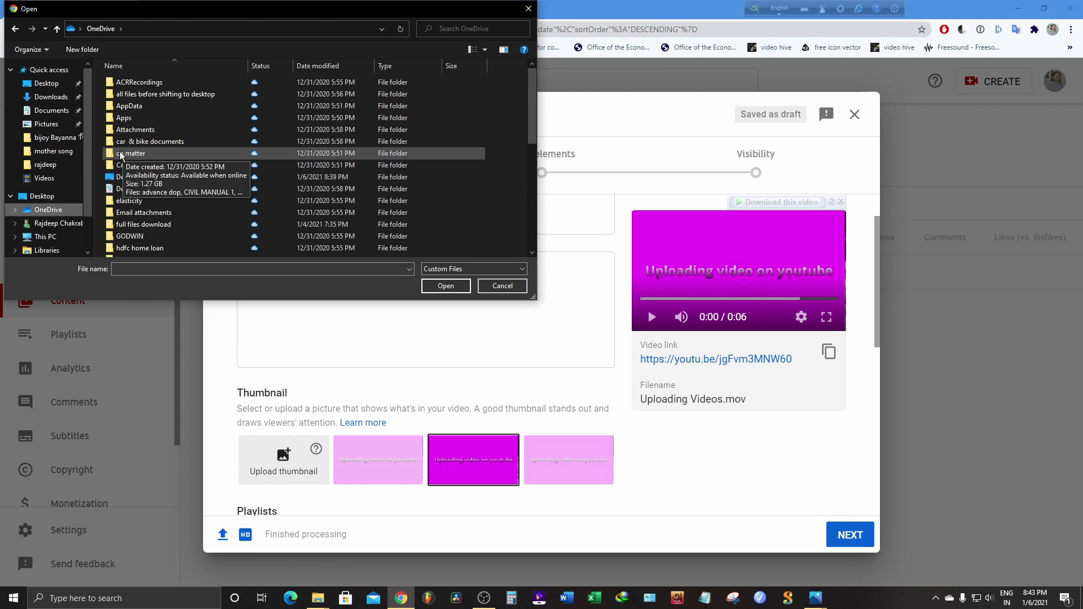
scroll(161, 148, "down", 5)
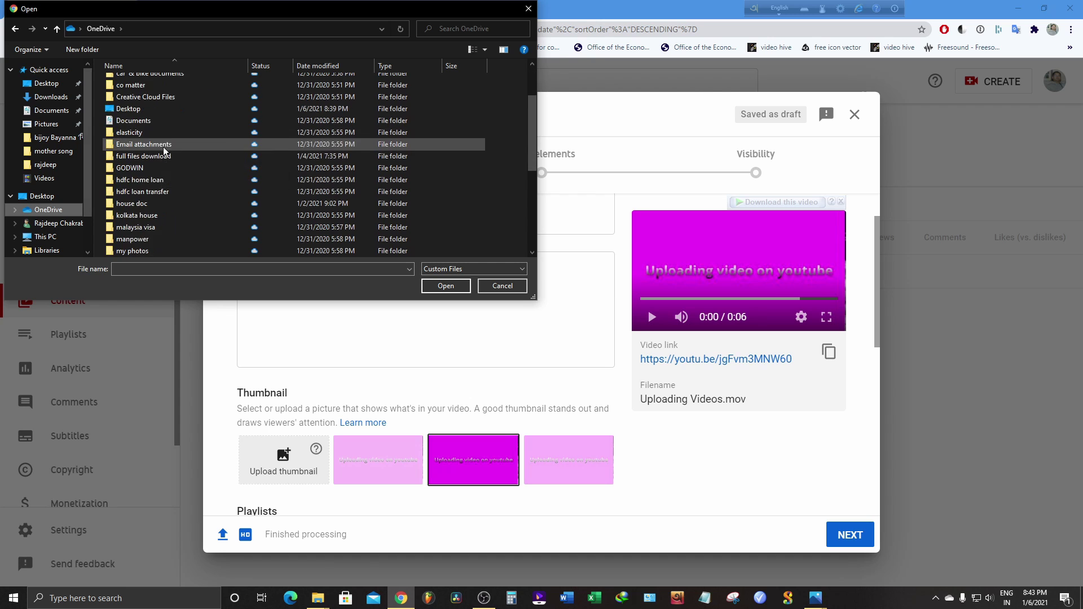
double_click(141, 191)
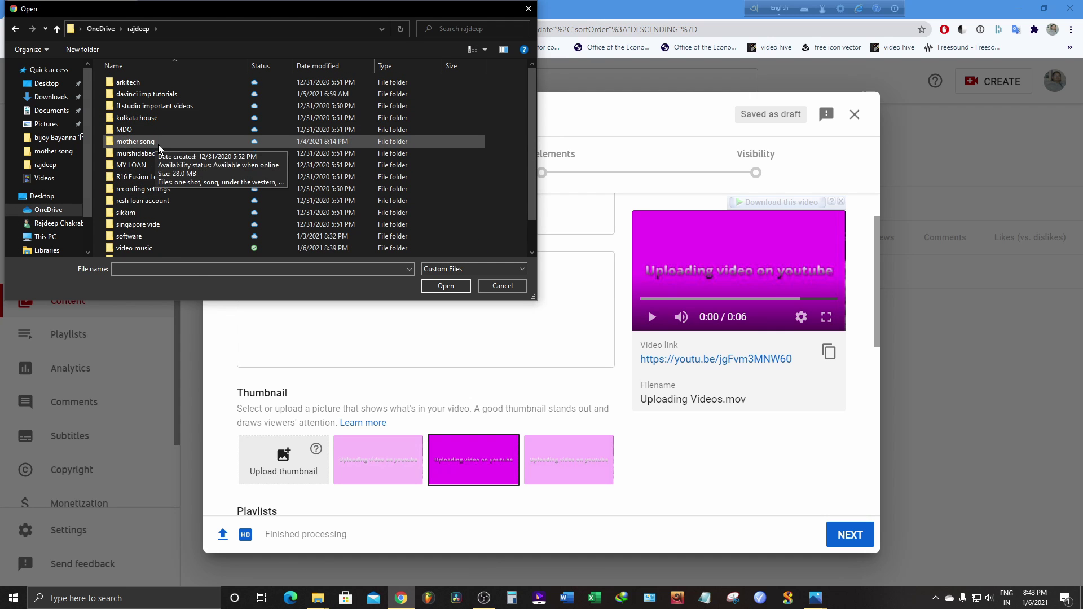
double_click(157, 248)
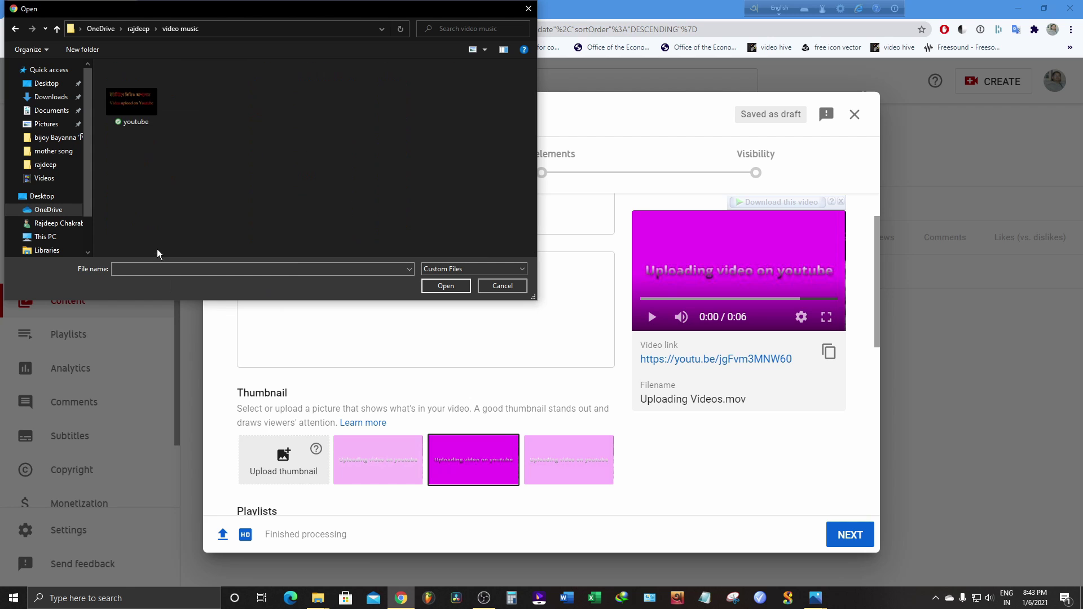
left_click(139, 114)
left_click(443, 285)
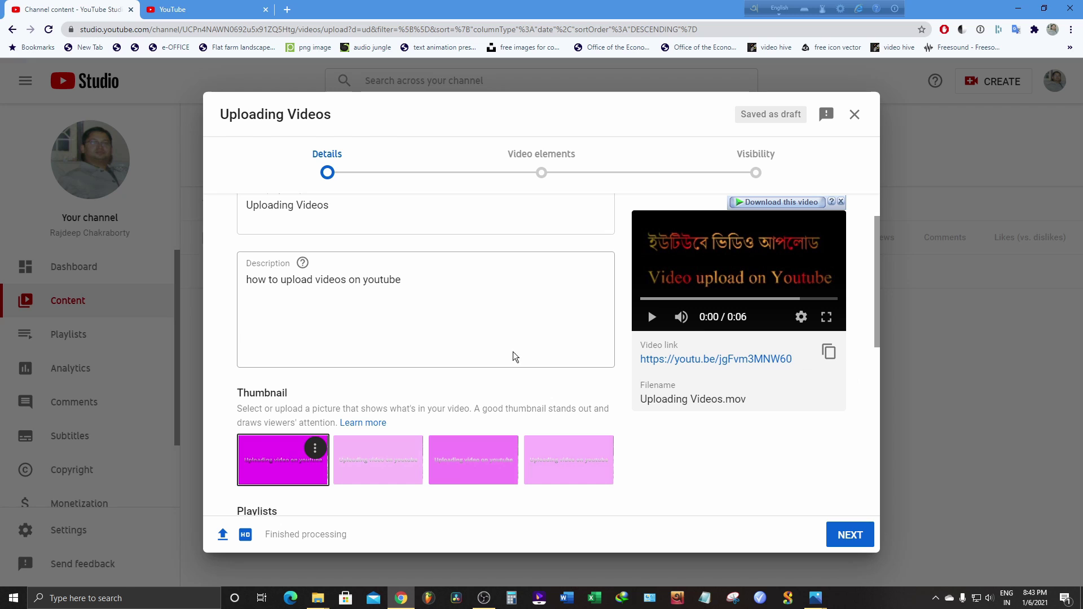
- Expand the additional options in the video details and add the tag "uploading videos"
scroll(505, 357, "down", 4)
scroll(469, 333, "down", 3)
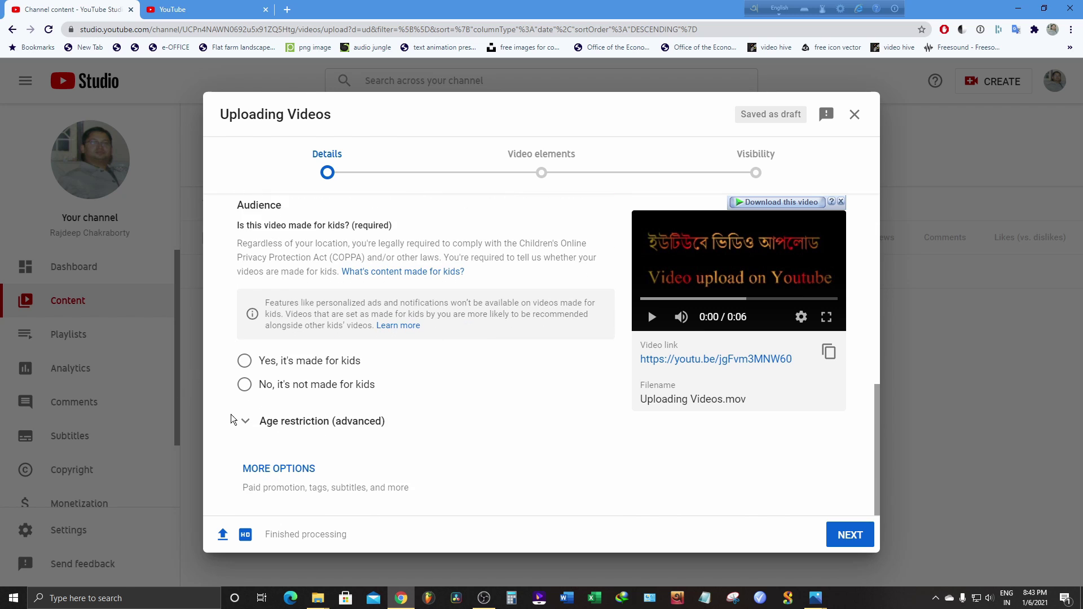
left_click(291, 468)
scroll(347, 446, "down", 5)
scroll(398, 428, "down", 1)
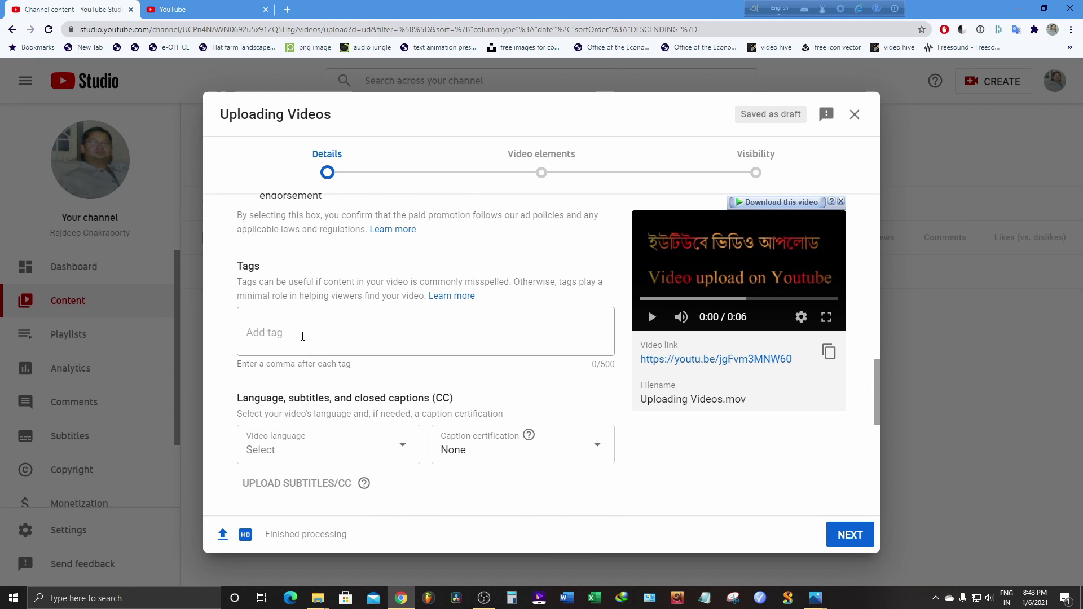
left_click(302, 330)
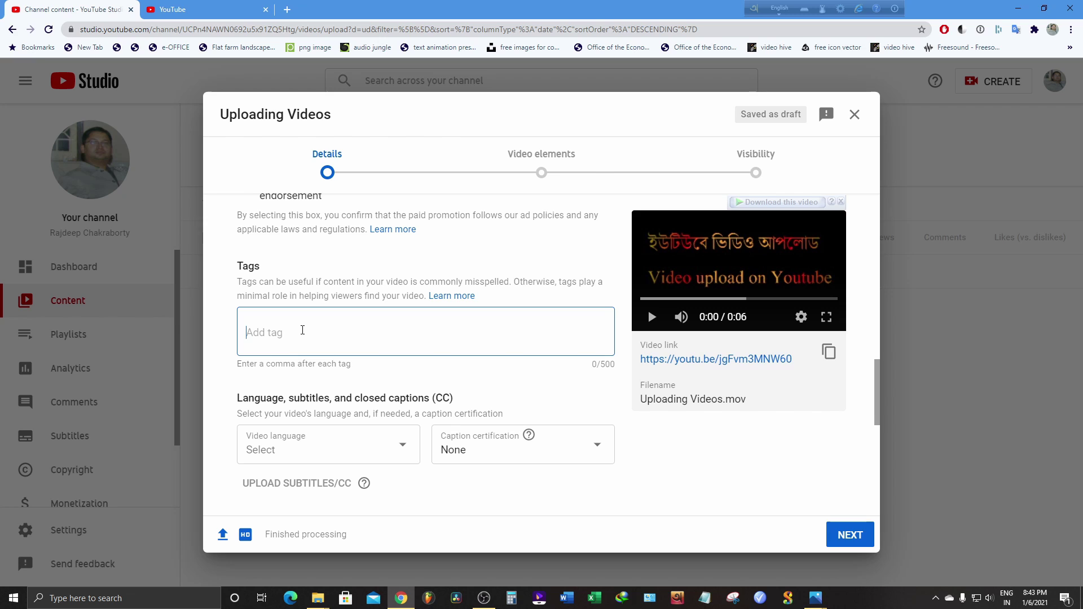
type("uploading videos")
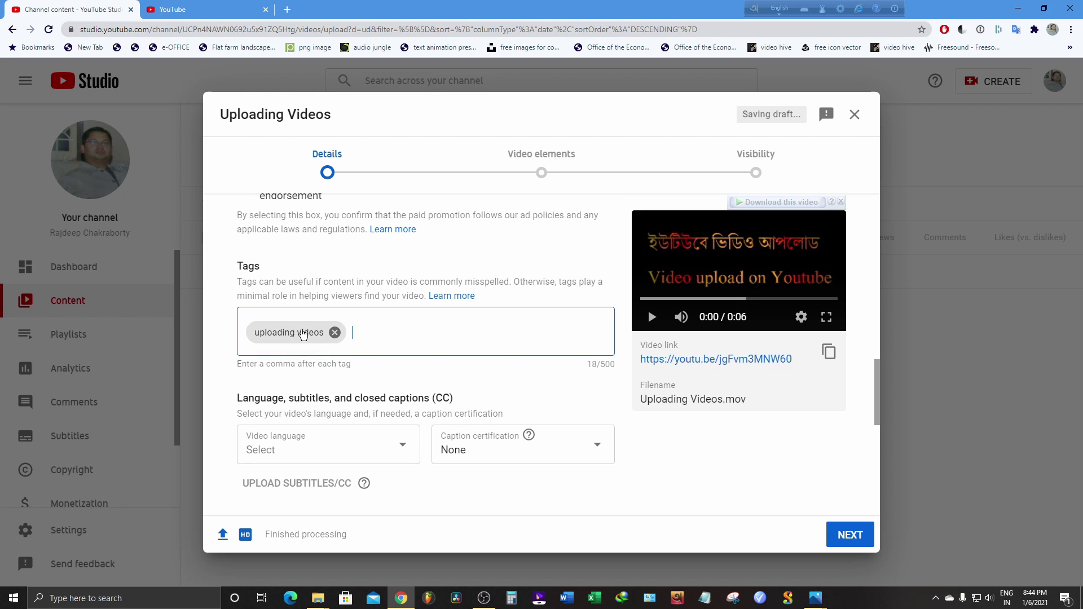
type(",")
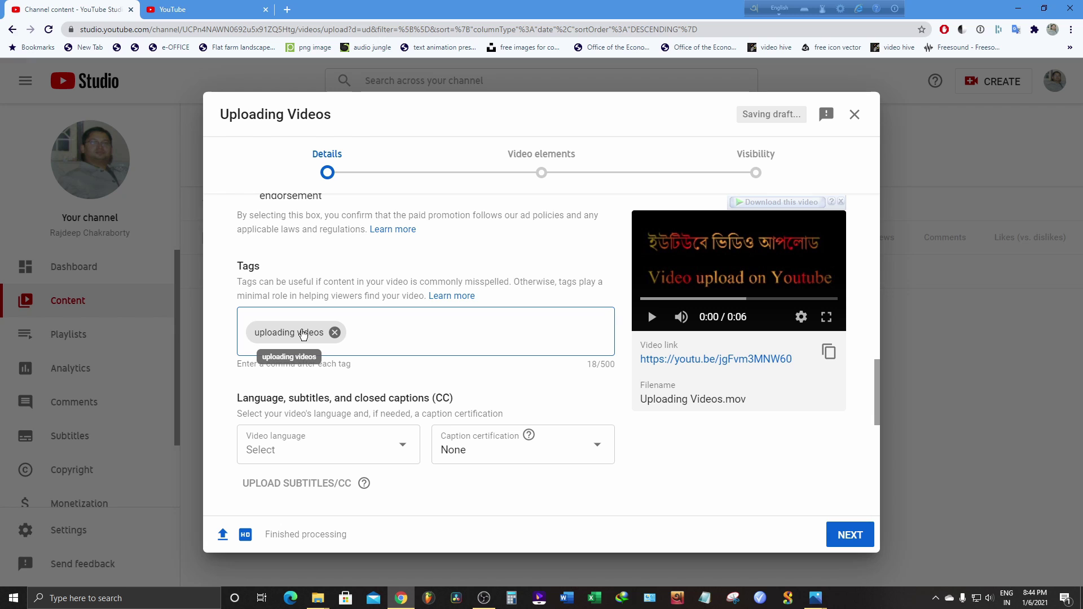
- Set the video language to Bangla
scroll(523, 381, "down", 2)
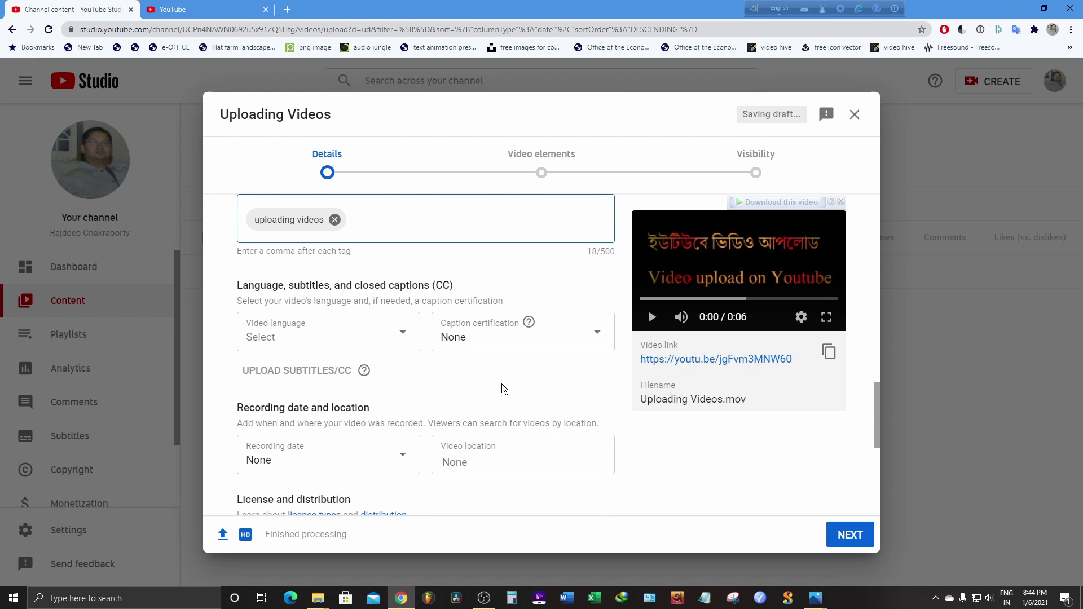
left_click(361, 336)
scroll(353, 230, "down", 5)
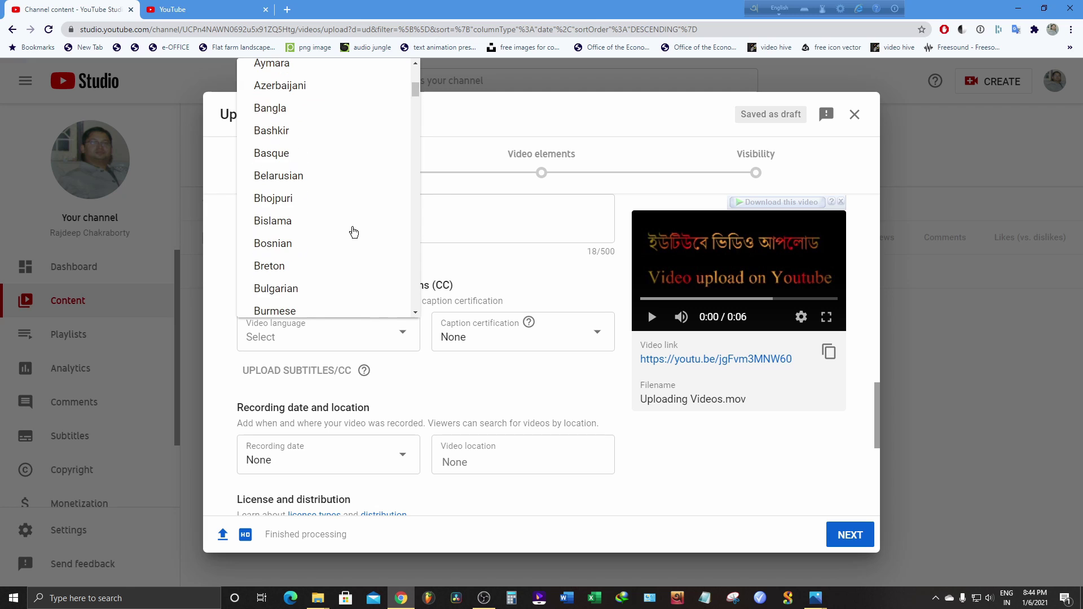
left_click(280, 110)
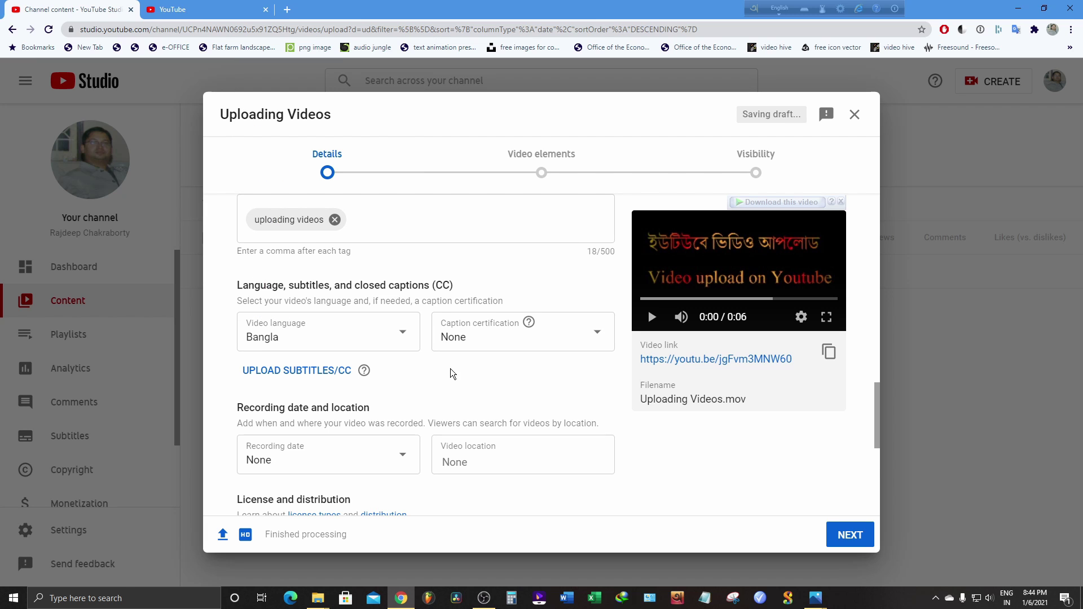
- Mark the video as not made for kids and continue to the visibility settings without adding an end screen or cards
scroll(451, 367, "down", 4)
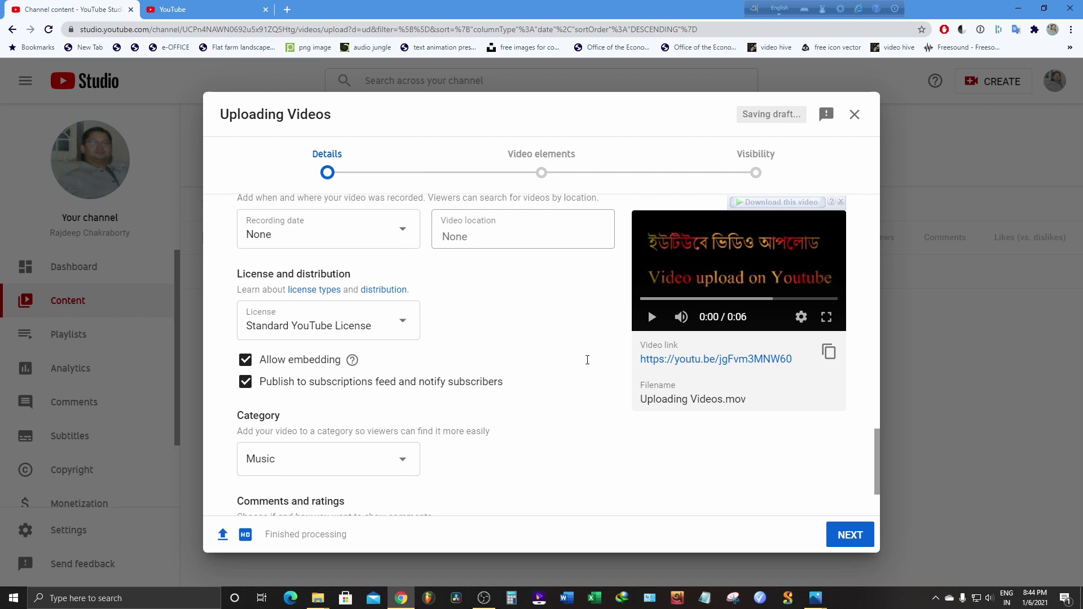
scroll(586, 360, "down", 2)
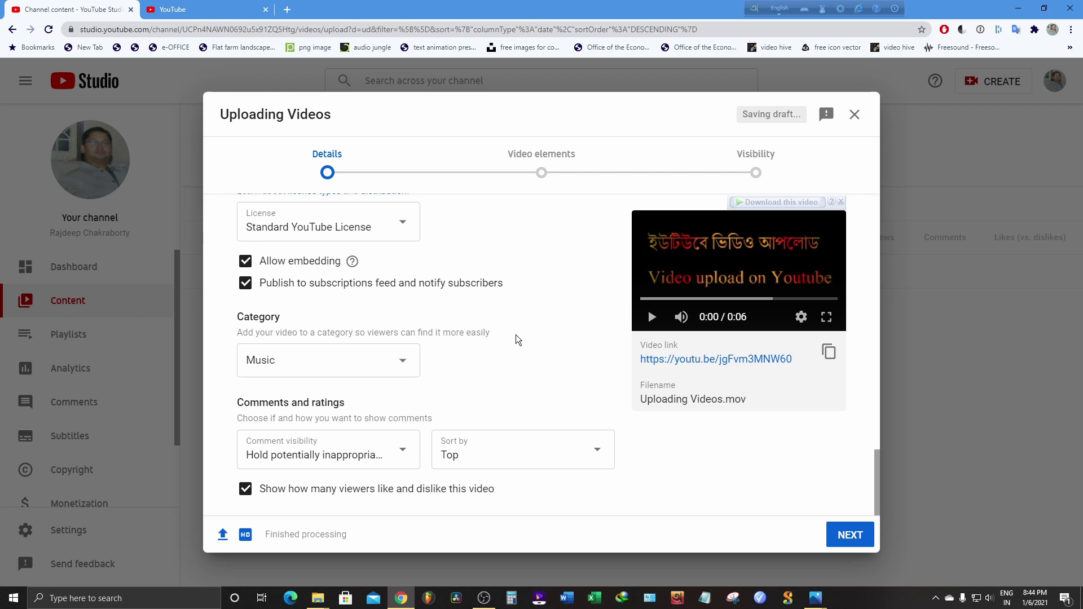
scroll(516, 334, "up", 12)
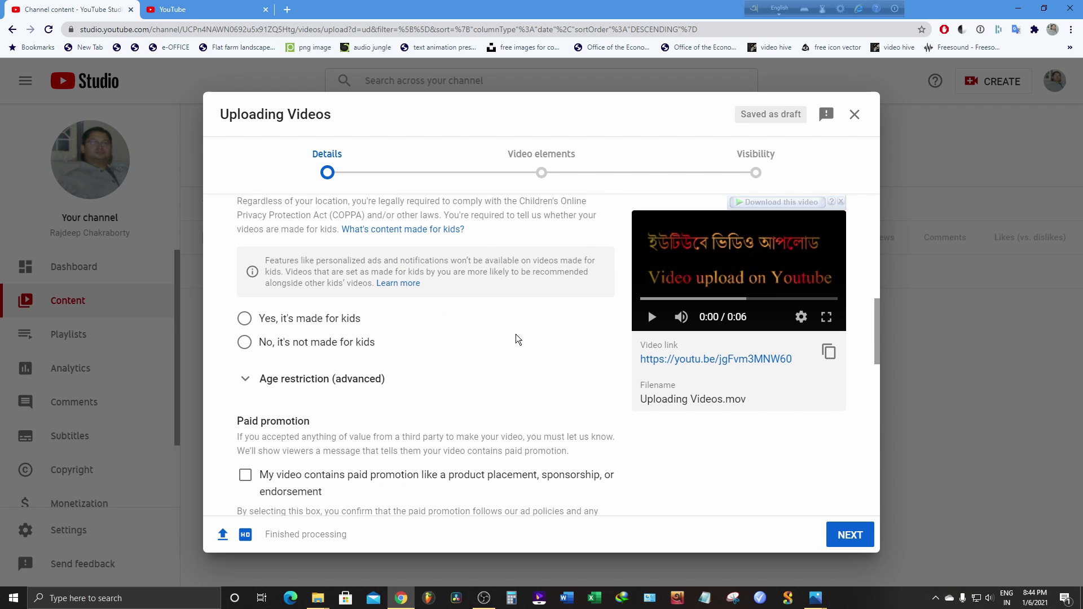
scroll(516, 334, "up", 5)
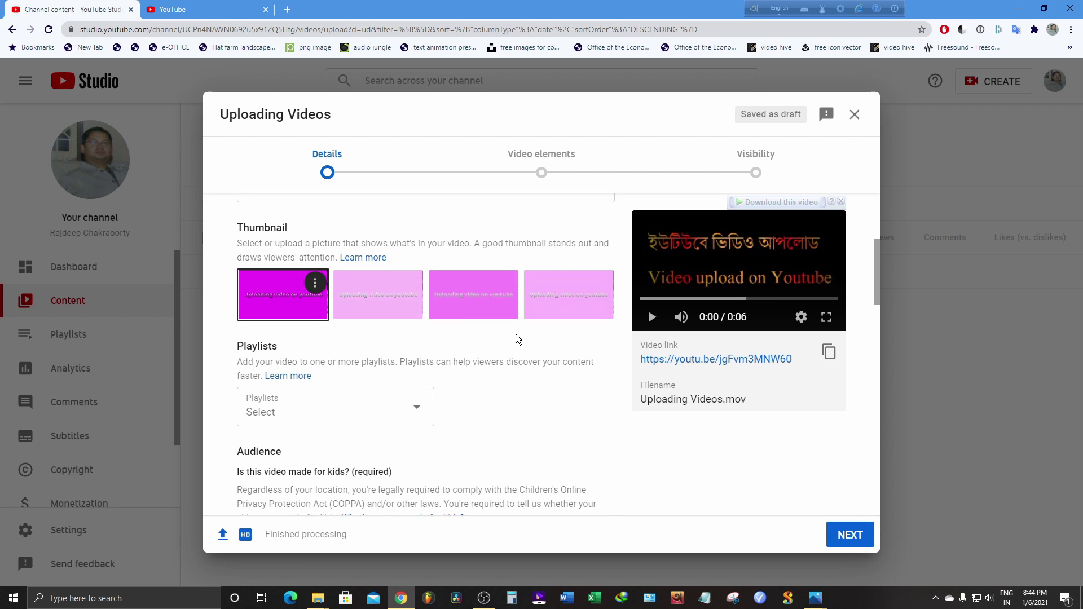
scroll(515, 334, "up", 5)
scroll(527, 346, "down", 7)
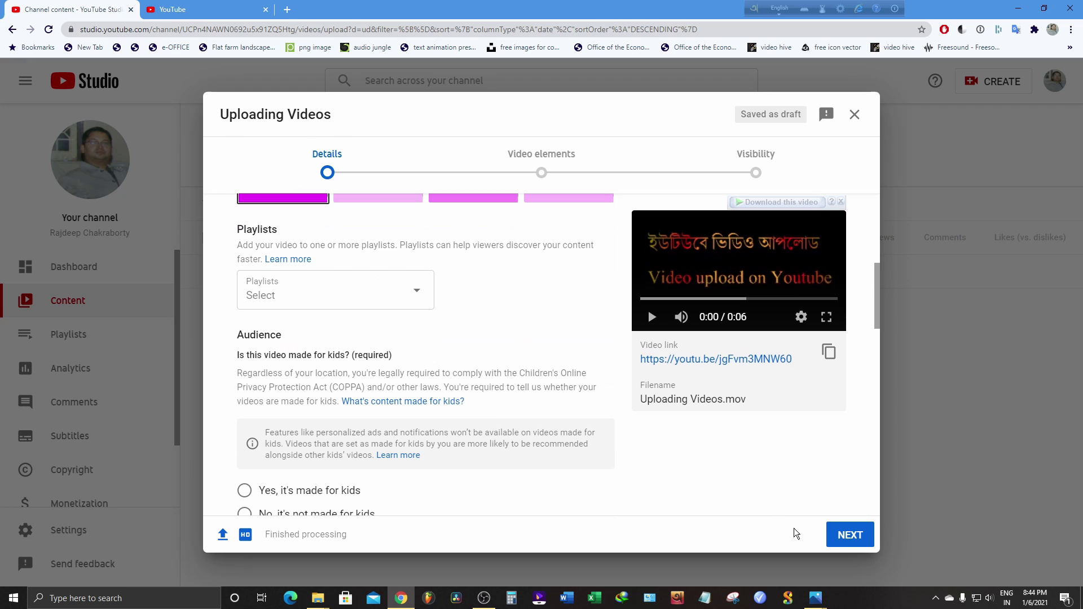
left_click(852, 535)
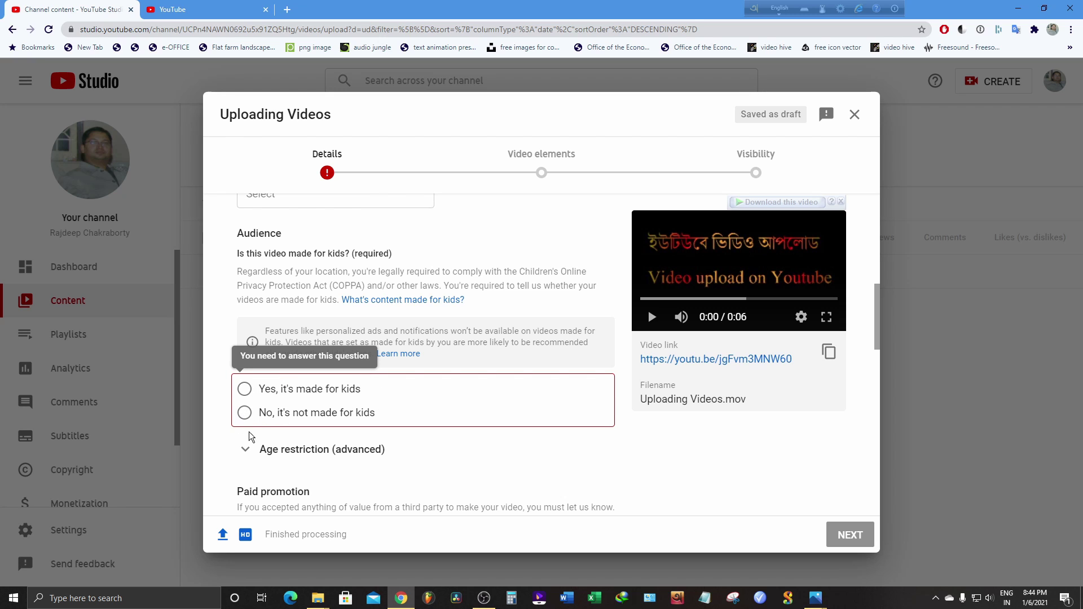
left_click(244, 412)
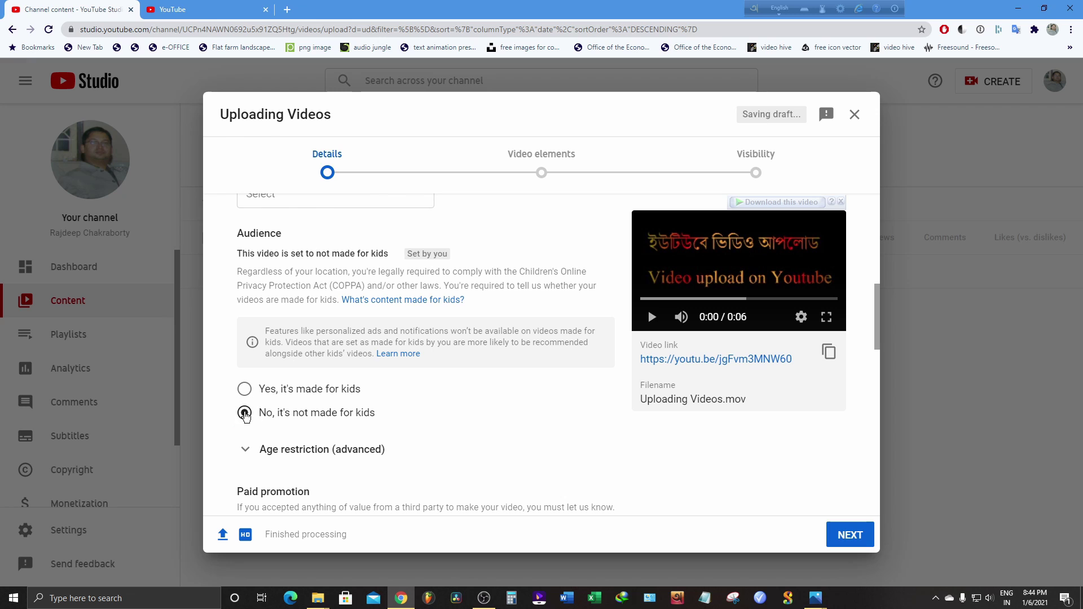
left_click(836, 534)
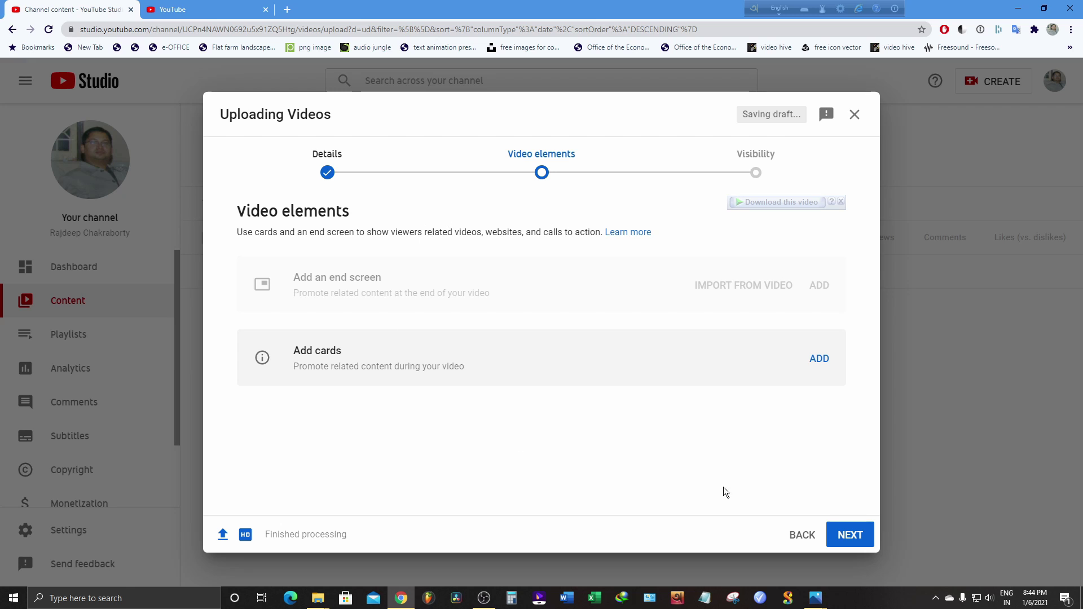
left_click(851, 534)
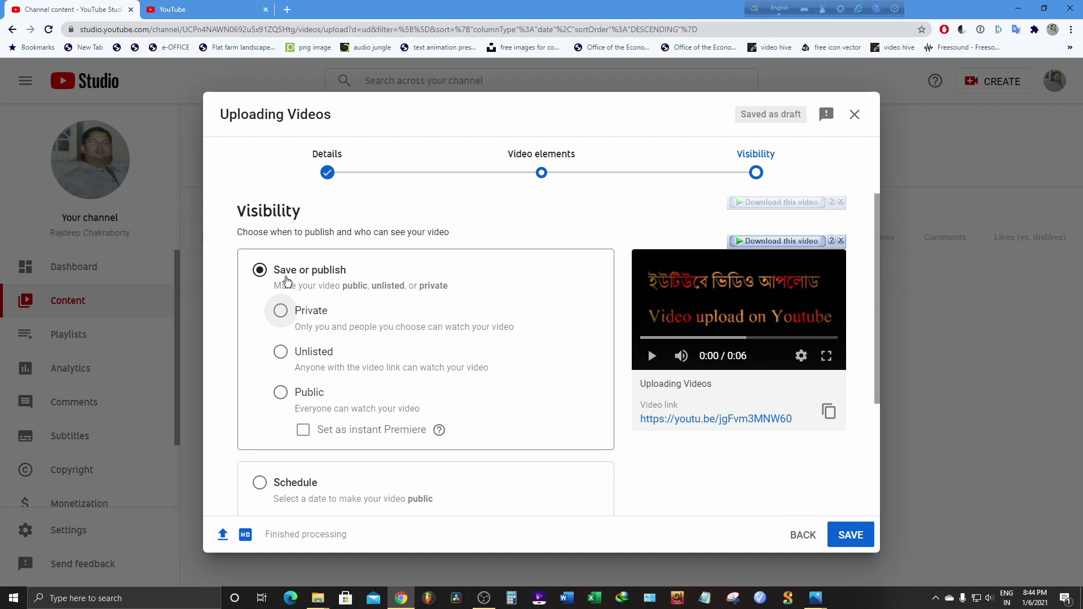
- Publish the video with Public visibility and return to the channel's list of uploads
scroll(462, 310, "down", 2)
scroll(462, 310, "up", 2)
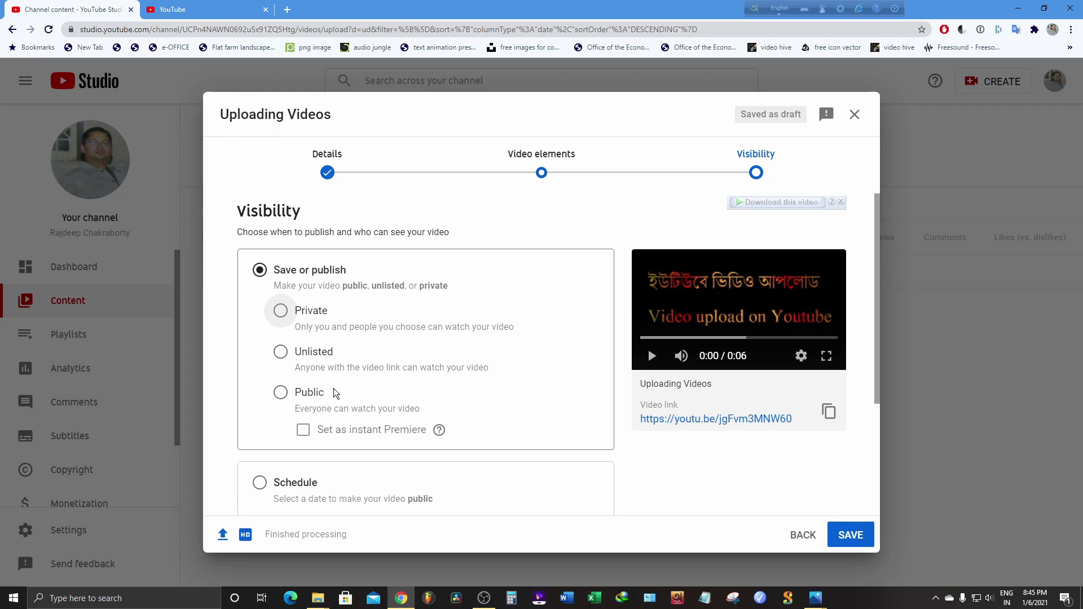
left_click(281, 394)
scroll(244, 394, "down", 3)
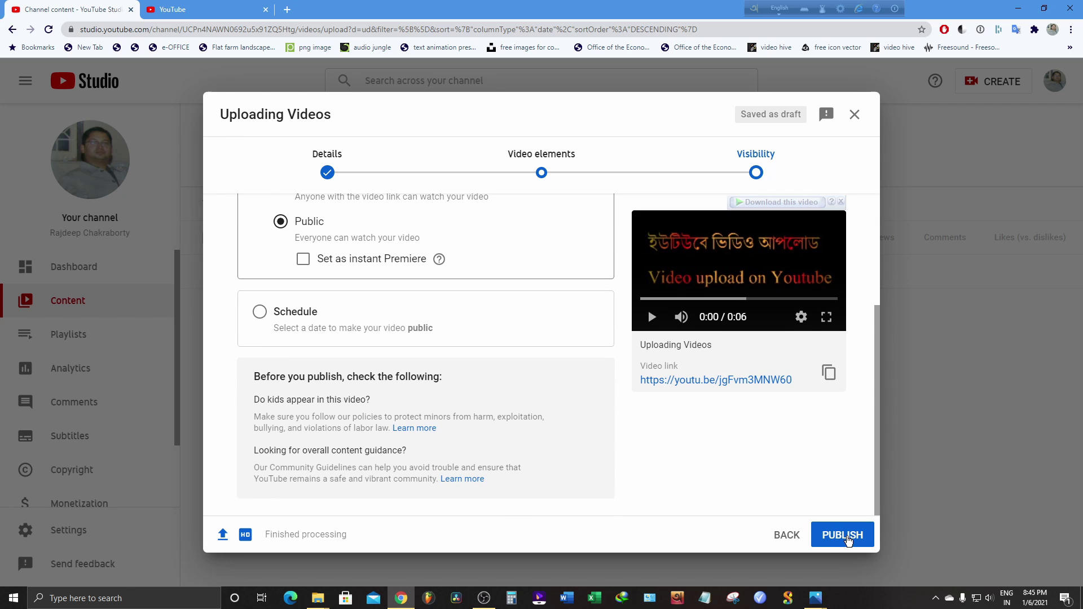
left_click(847, 536)
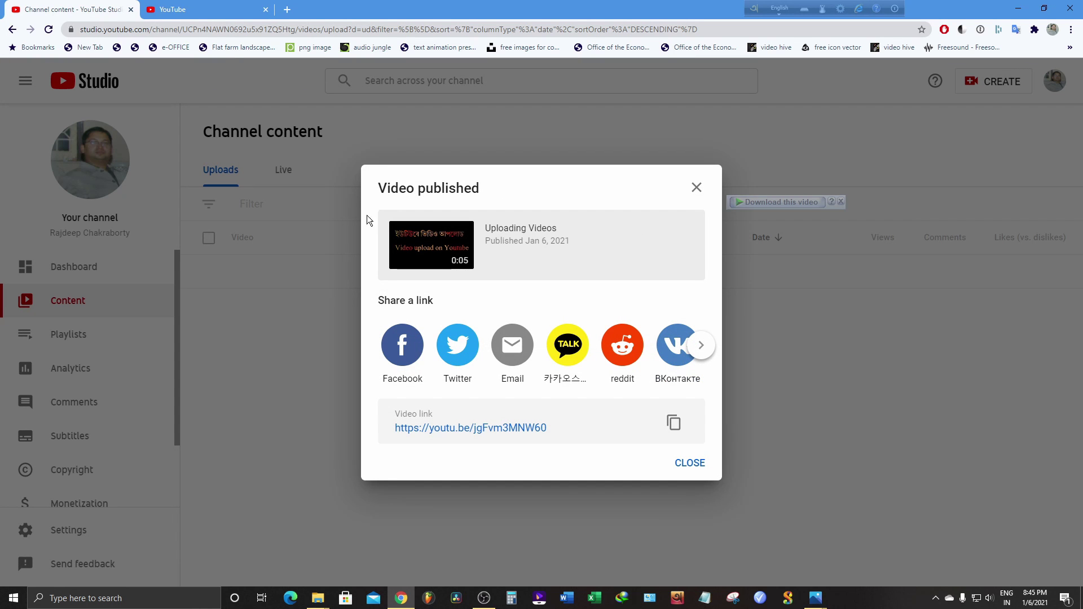
left_click(689, 463)
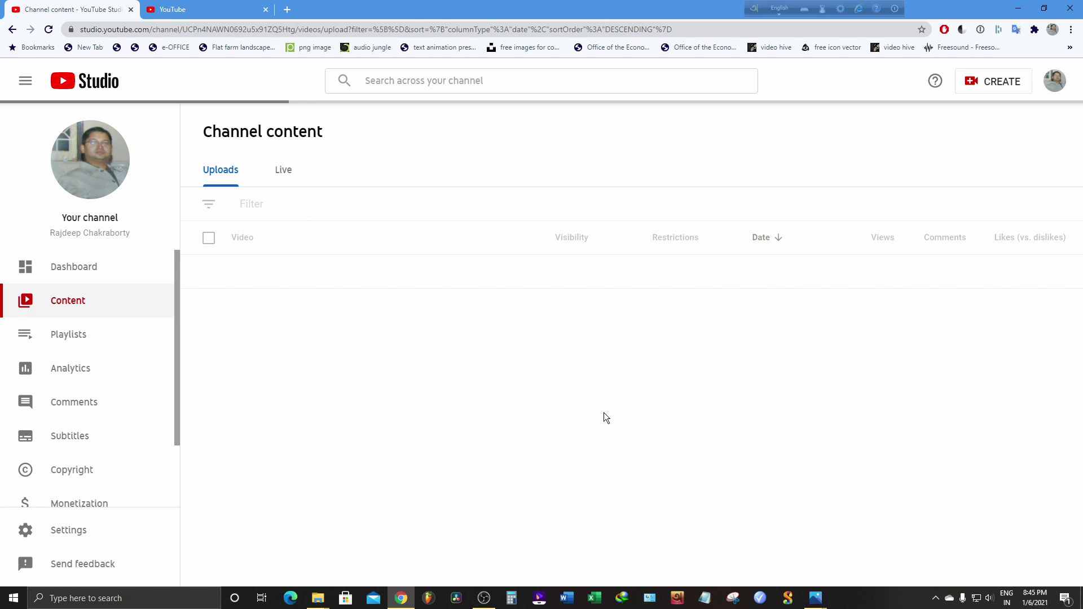
scroll(603, 417, "down", 1)
scroll(603, 412, "up", 1)
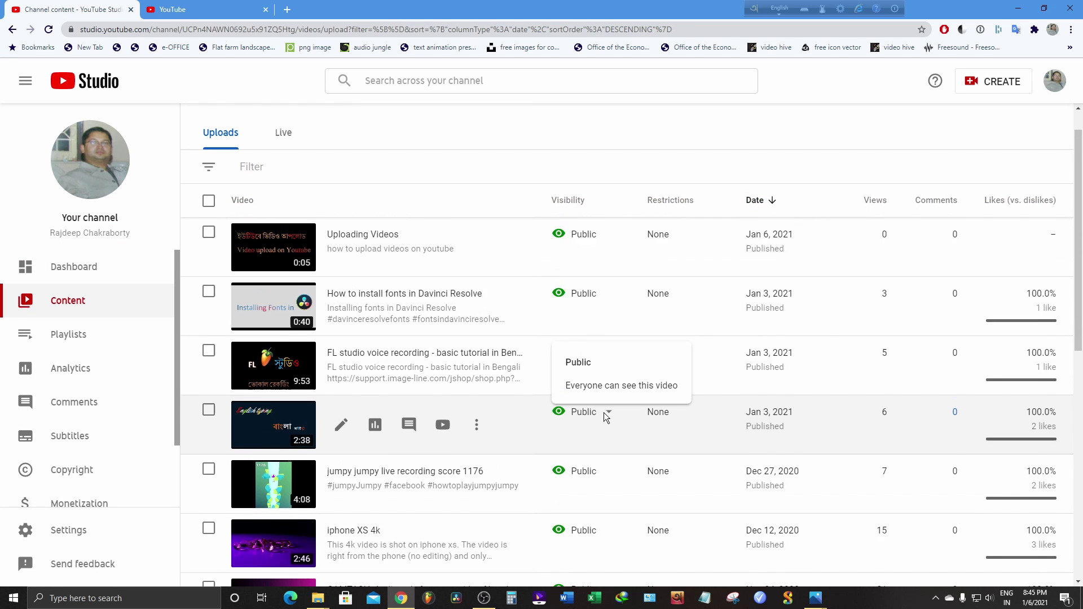